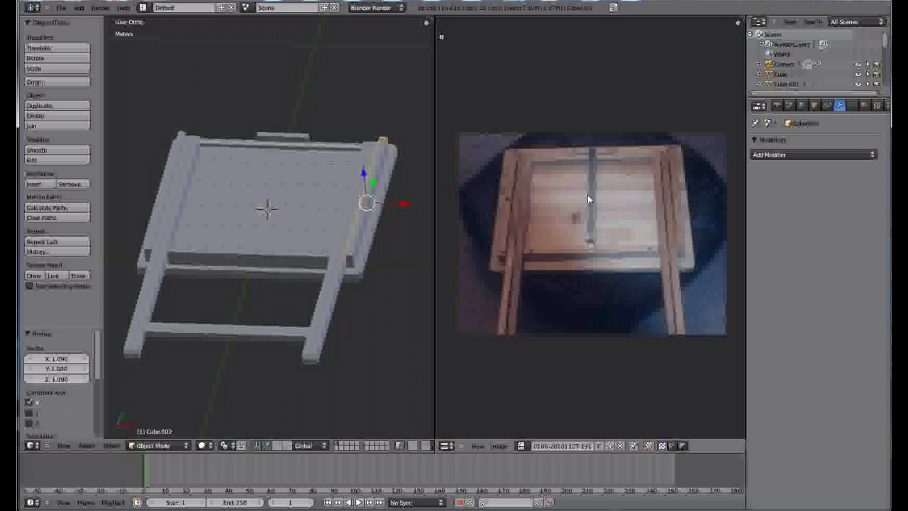
Step: Duplicate the narrow side rail, place the copy above the middle of the tabletop and rotate it 90 degrees in front view
mouse_move(301, 263)
middle_down()
mouse_move(271, 249)
mouse_move(276, 237)
mouse_move(304, 306)
mouse_move(316, 254)
middle_up()
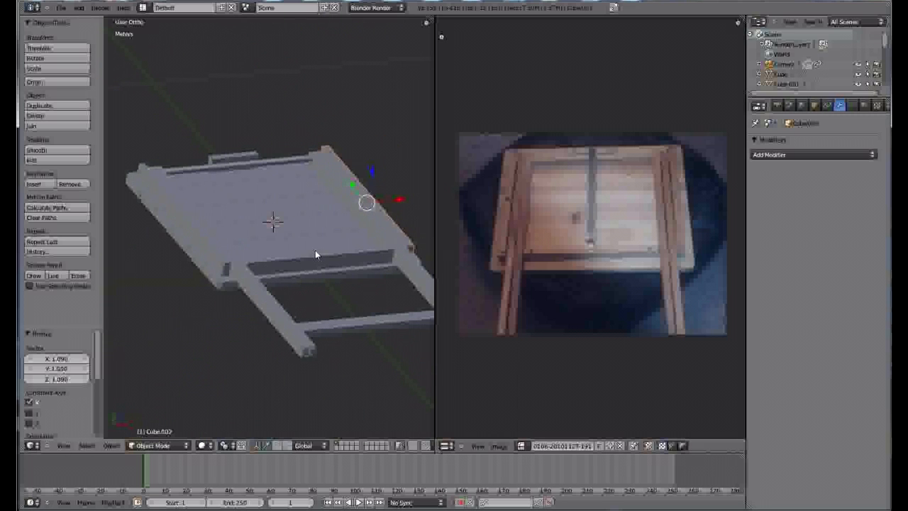
drag(437, 261, 649, 265)
key(KP_1)
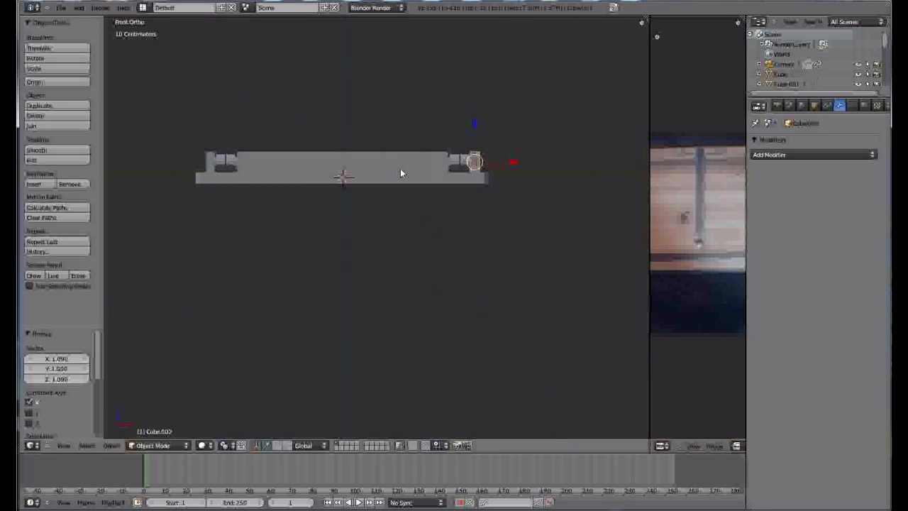
scroll(309, 137, up, 2)
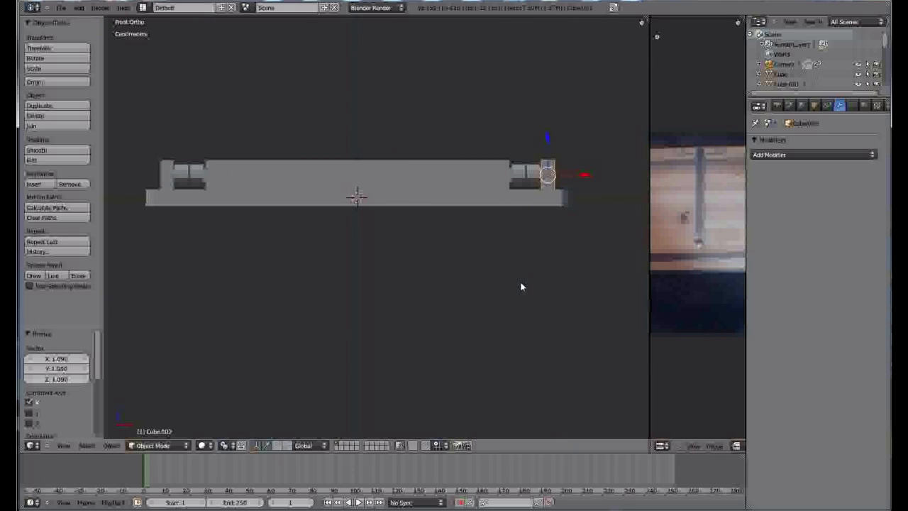
key(shift+d)
click(330, 244)
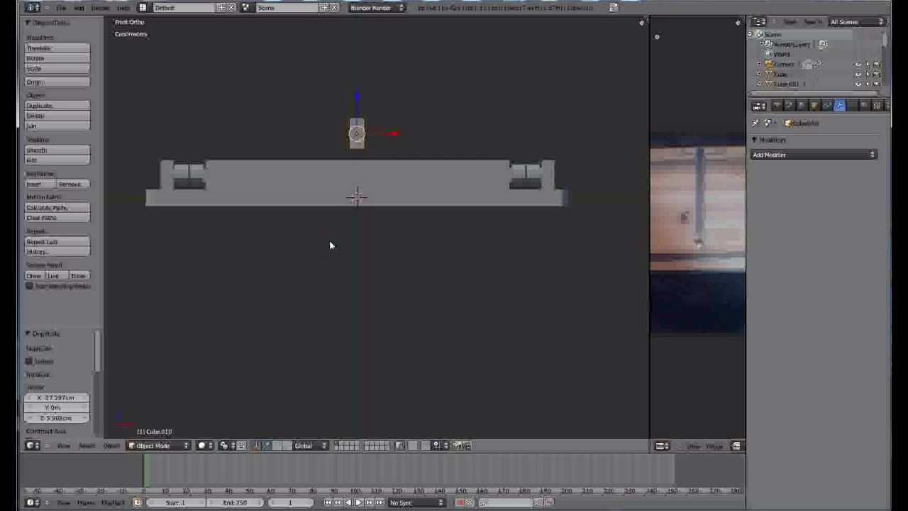
text(r90)
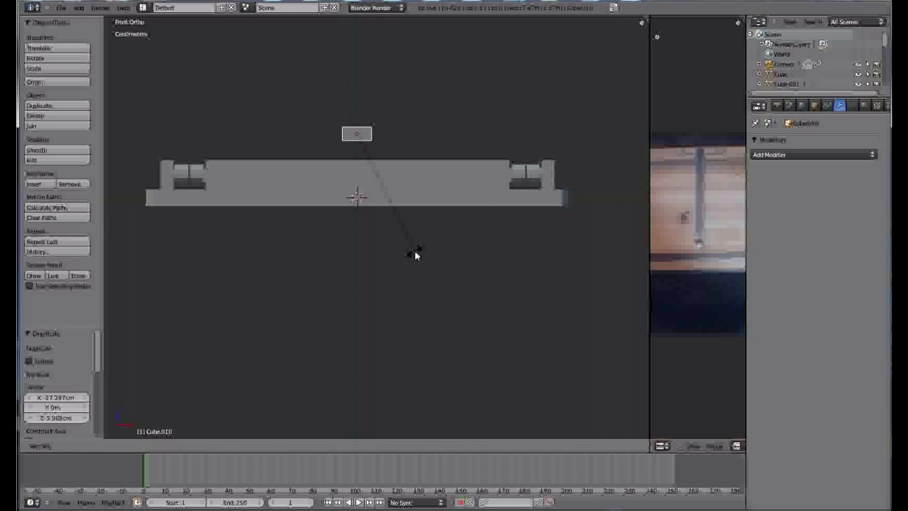
key(Return)
scroll(360, 173, up, 2)
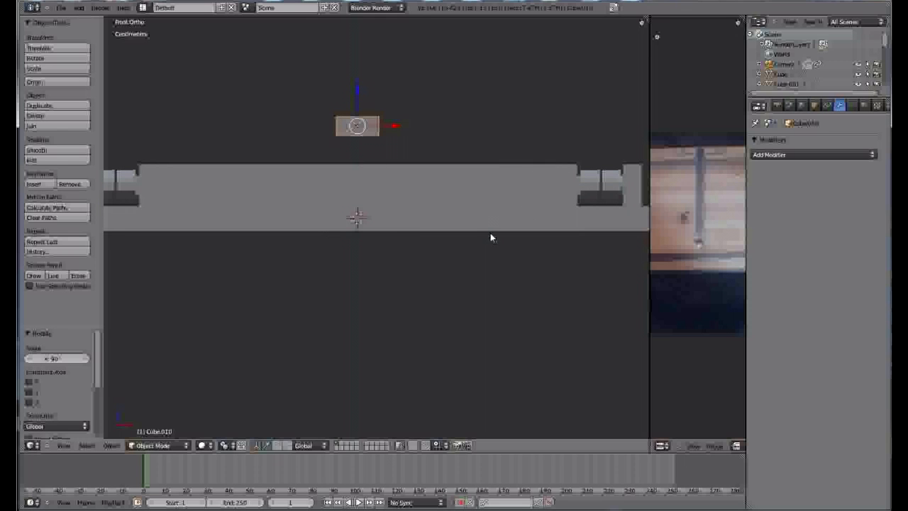
Step: Scale the duplicated rail's cross-section to about 0.39 on X and Z, keeping its length along Y
middle_drag(479, 188, 423, 232)
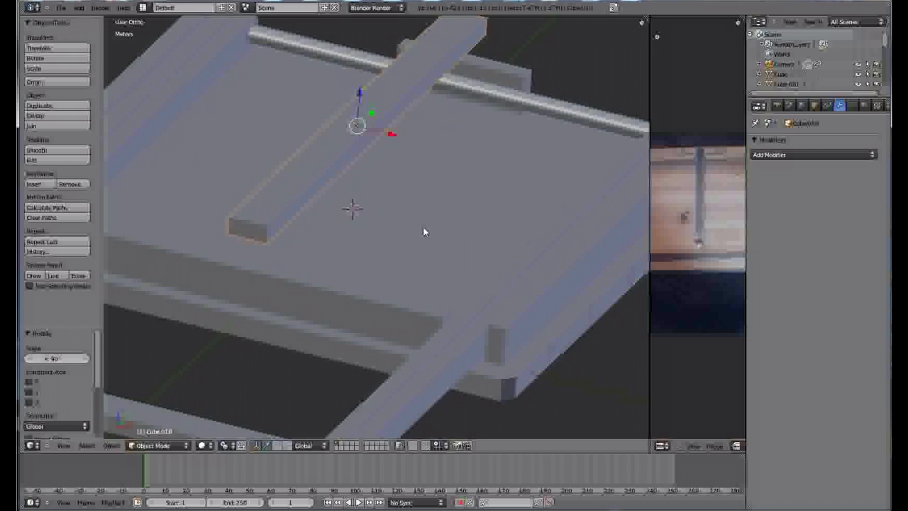
scroll(430, 201, down, 3)
scroll(448, 182, up, 2)
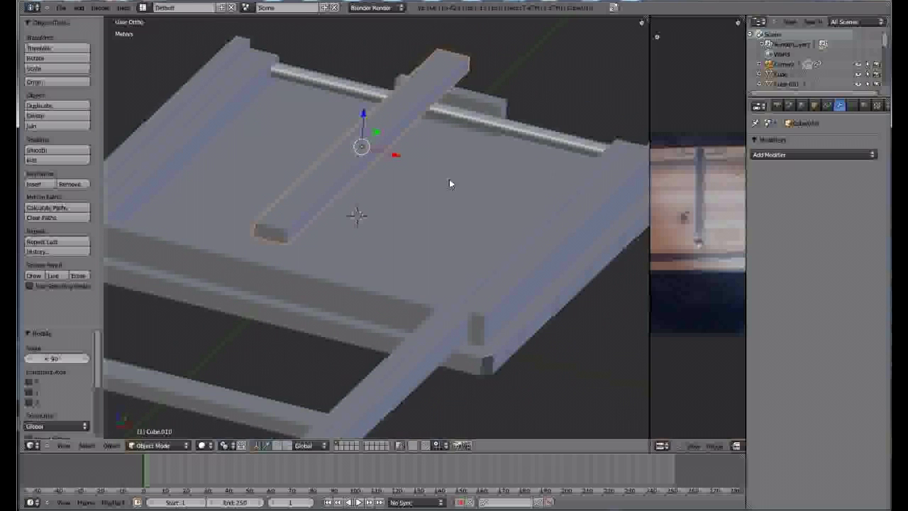
key(s)
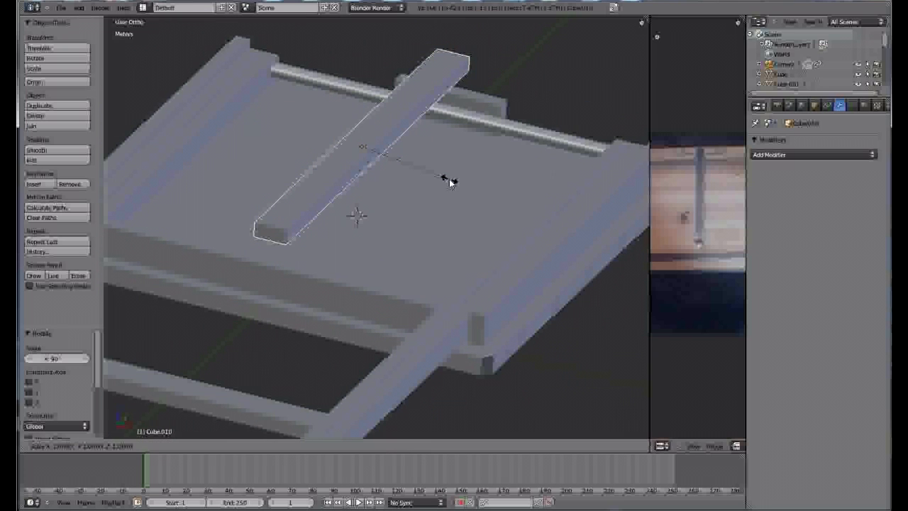
key(shift+y)
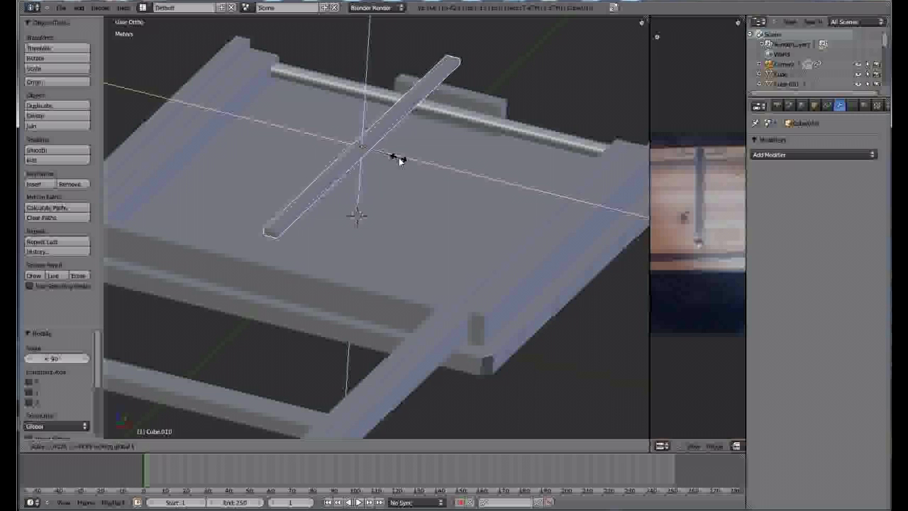
click(397, 157)
Step: Flatten the thin bar by scaling it to about 0.65 along Z
middle_drag(397, 156, 353, 206)
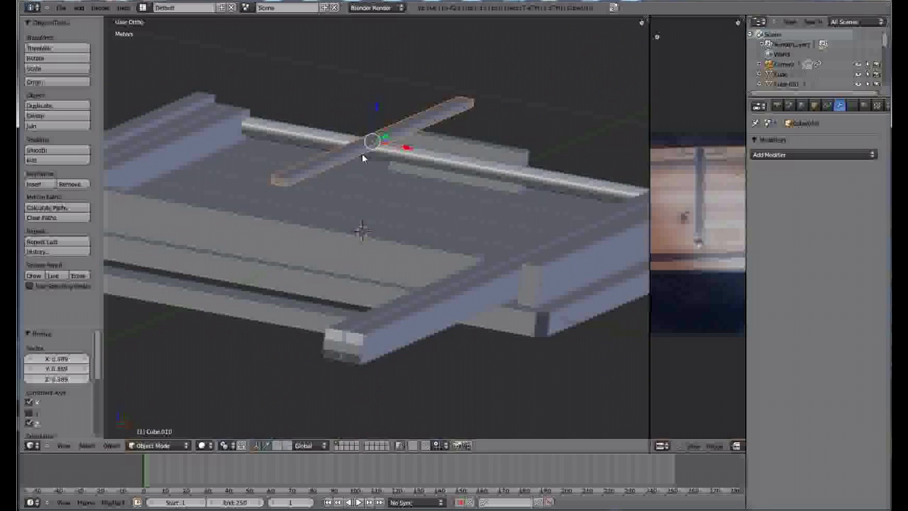
middle_drag(425, 142, 435, 136)
key(s)
key(z)
click(372, 122)
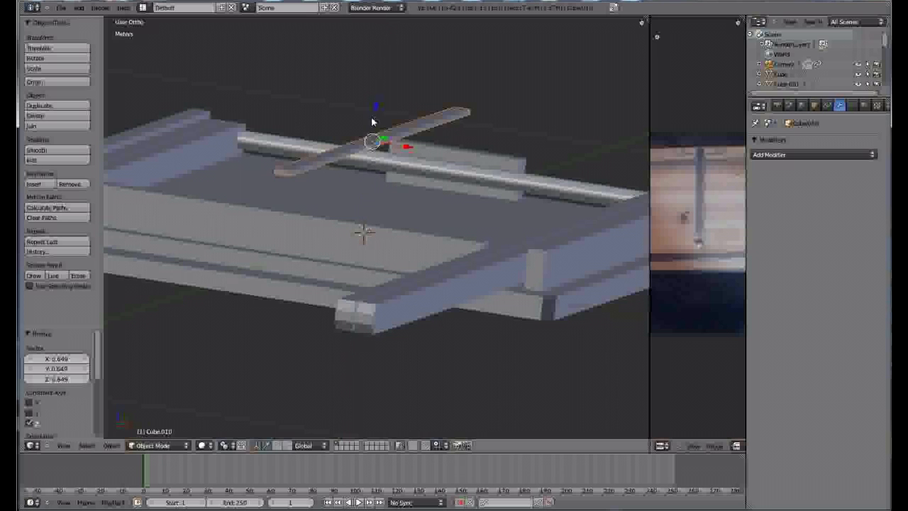
Step: Lower the flattened bar along Z so it lies on the table's slatted panel
key(g)
key(z)
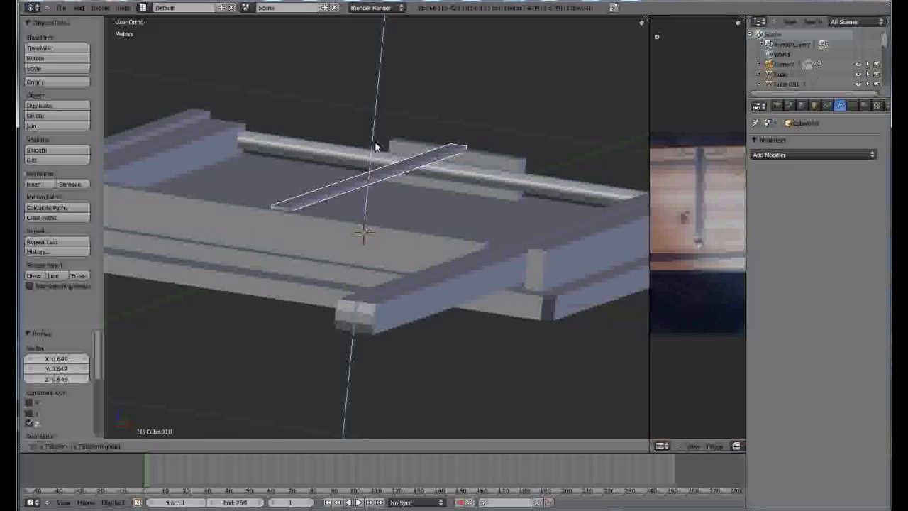
click(370, 176)
Step: Examine the new centre bar's placement on the table from several angles and distances
key(KP_3)
scroll(371, 177, down, 3)
middle_drag(211, 213, 346, 249)
middle_drag(245, 168, 274, 197)
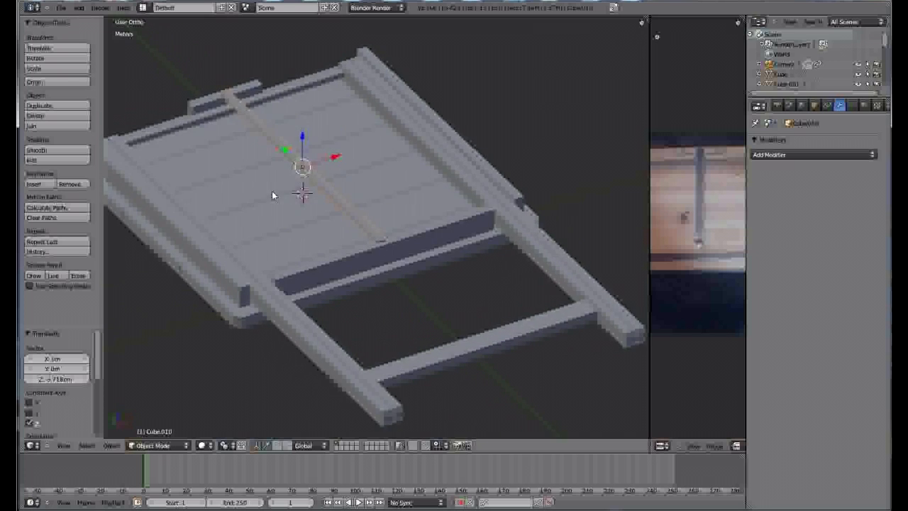
scroll(284, 220, down, 2)
middle_drag(408, 266, 474, 292)
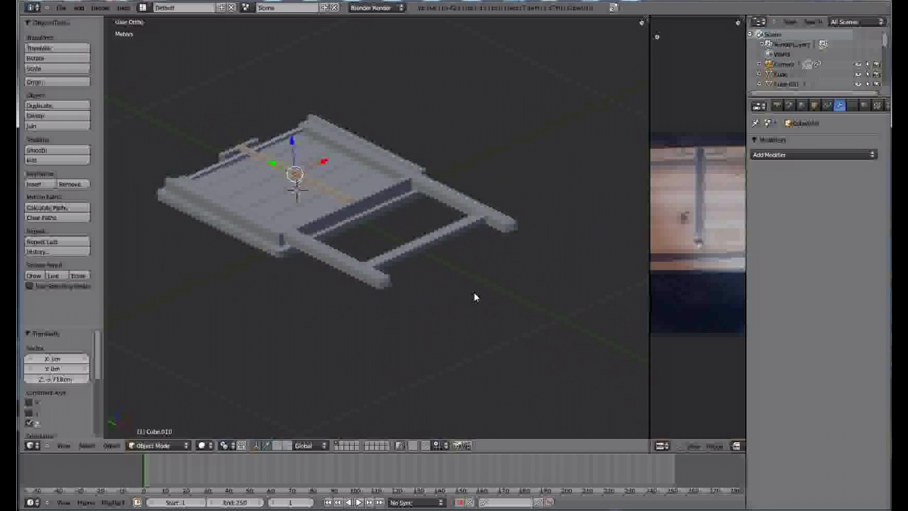
scroll(367, 213, up, 3)
middle_drag(367, 213, 302, 241)
scroll(330, 207, down, 3)
scroll(337, 250, up, 3)
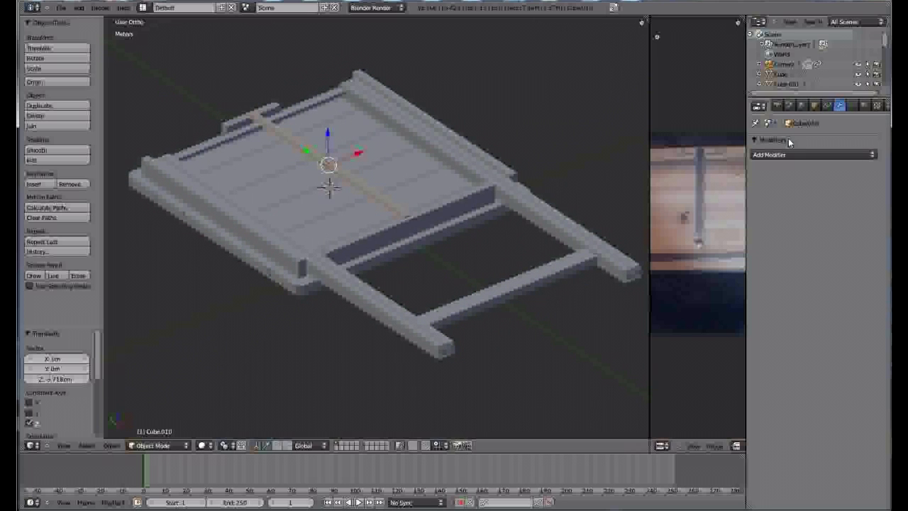
Step: Select the tabletop and add a new material to it
right_click(291, 215)
middle_drag(305, 183, 303, 198)
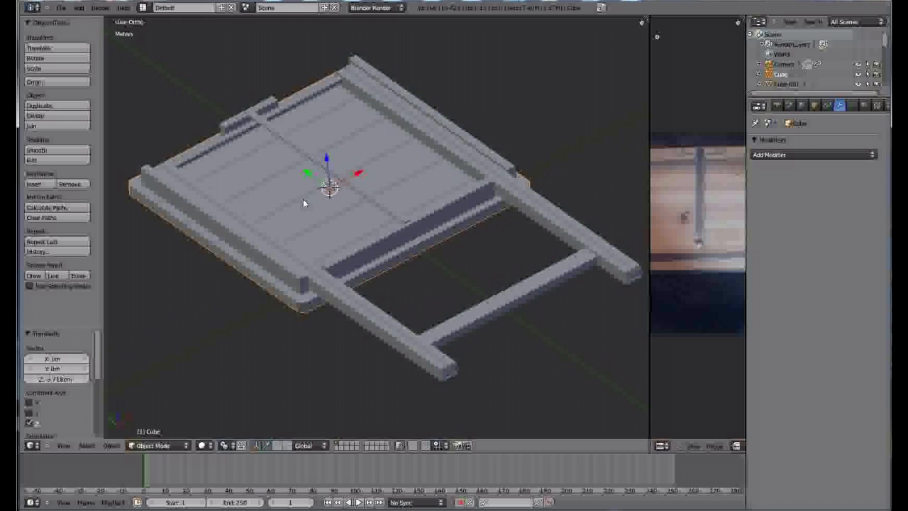
click(865, 105)
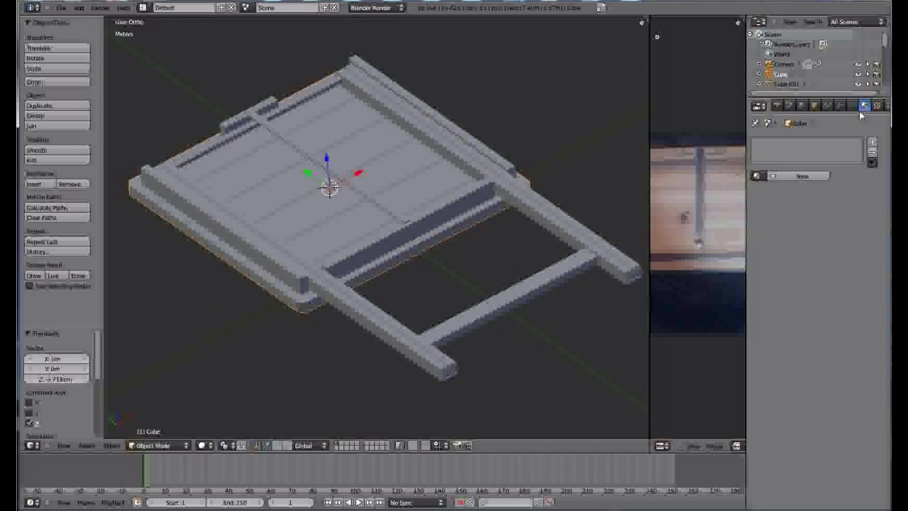
click(806, 175)
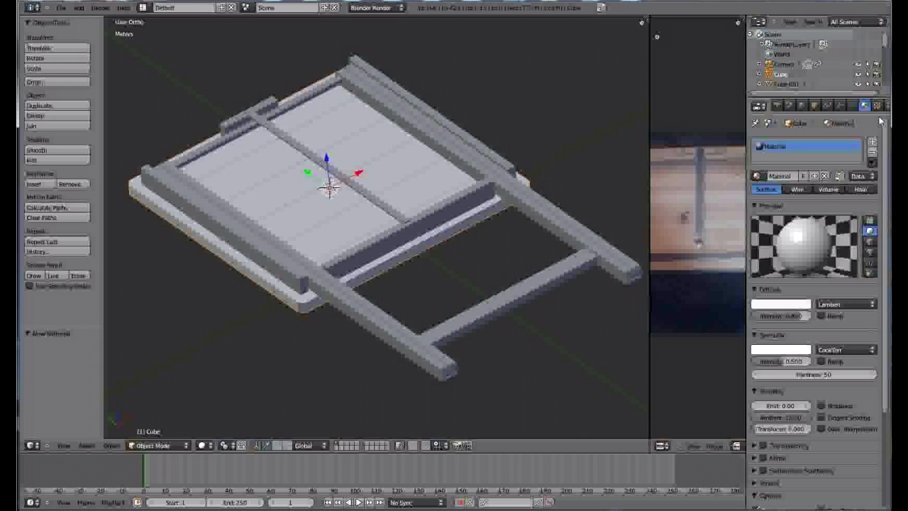
Step: Add a new texture to the tabletop's material and set its type to Image or Movie
scroll(511, 276, down, 1)
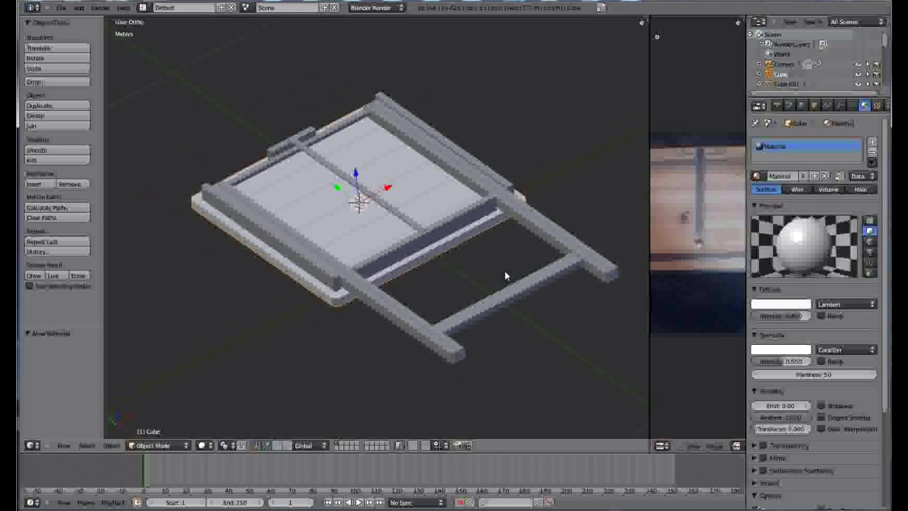
scroll(322, 296, up, 3)
middle_drag(353, 278, 379, 246)
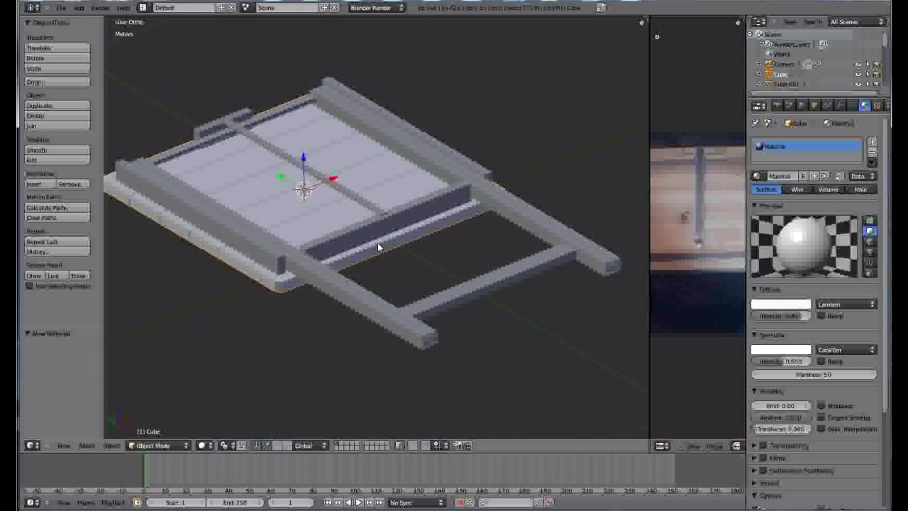
click(878, 106)
click(803, 216)
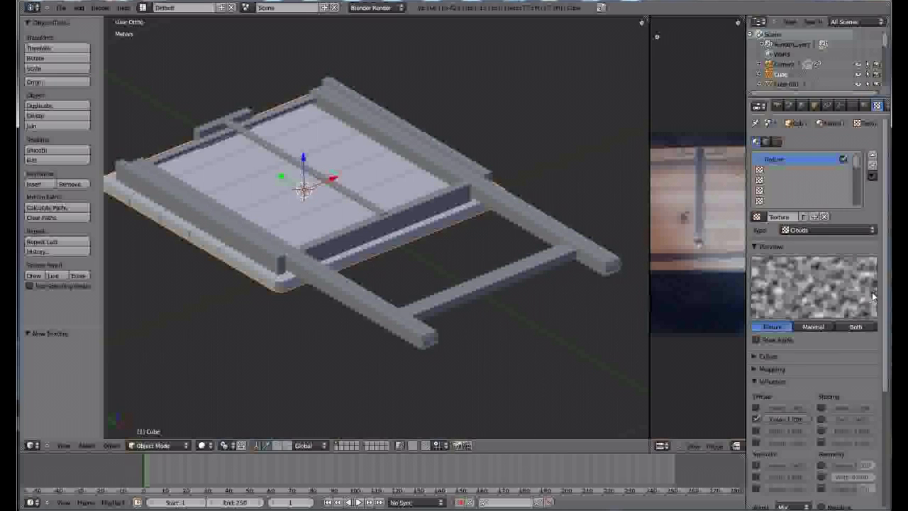
click(874, 230)
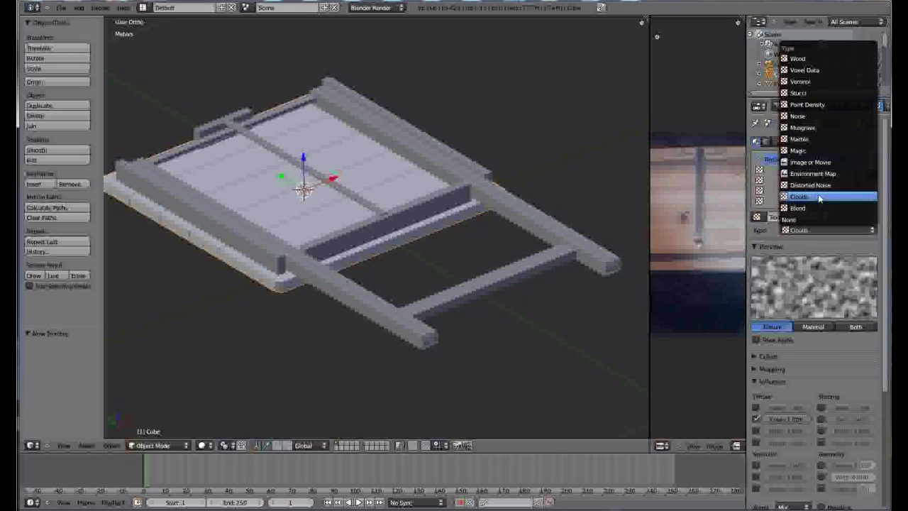
click(826, 165)
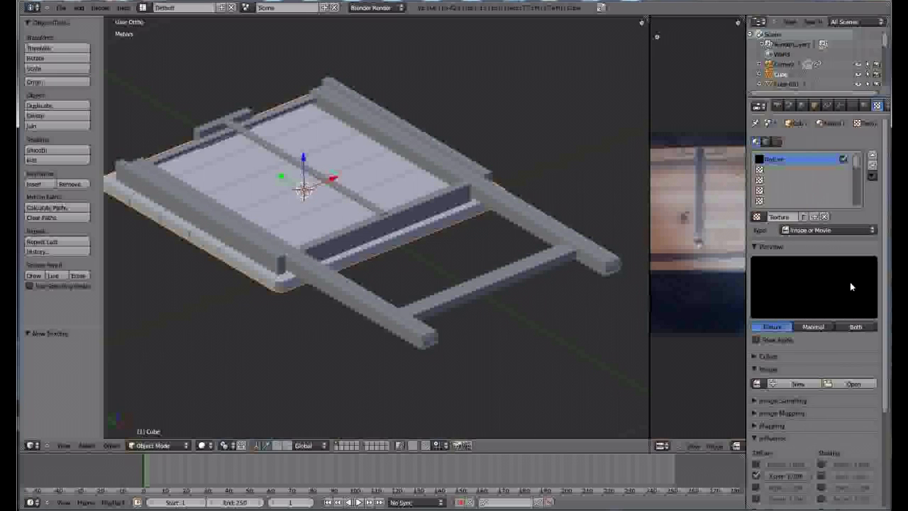
Step: Load "bbqisland faux teak.jpg" from the desktop's Textures folder as the texture image, browsing the files as thumbnails
click(849, 383)
click(32, 181)
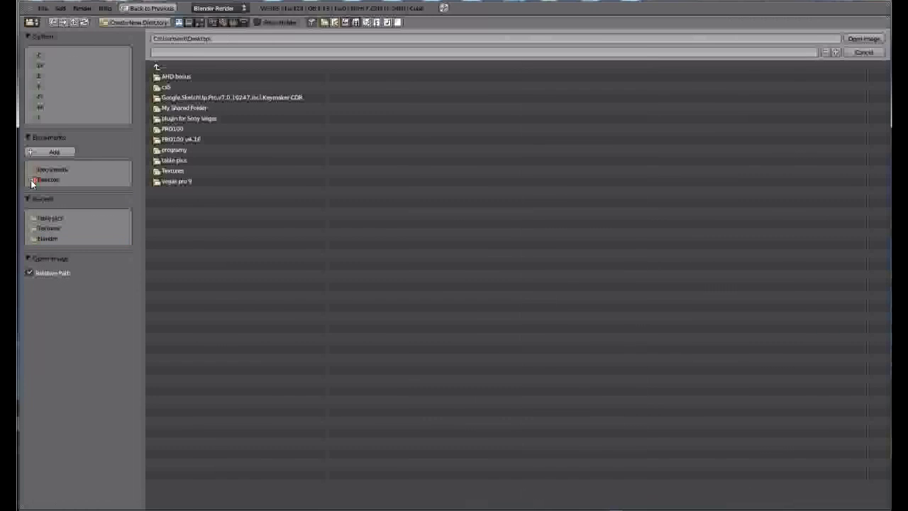
click(158, 172)
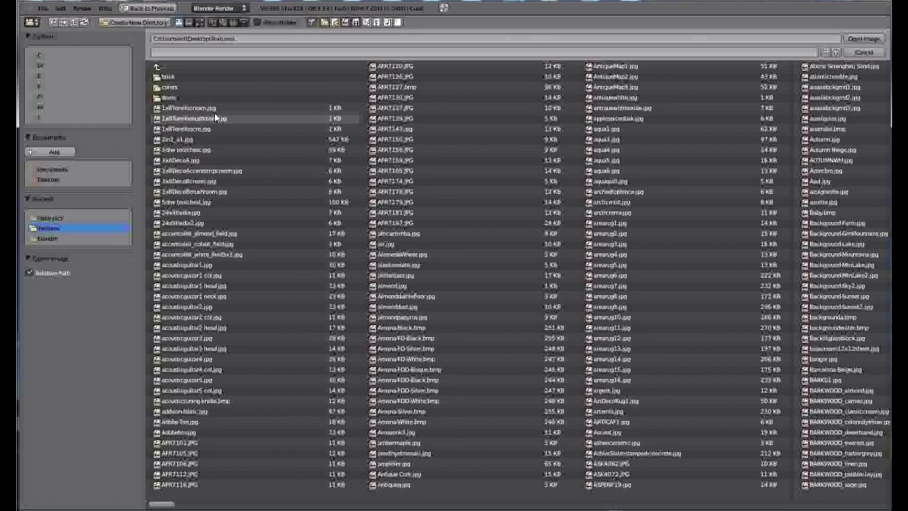
click(200, 22)
scroll(315, 302, down, 10)
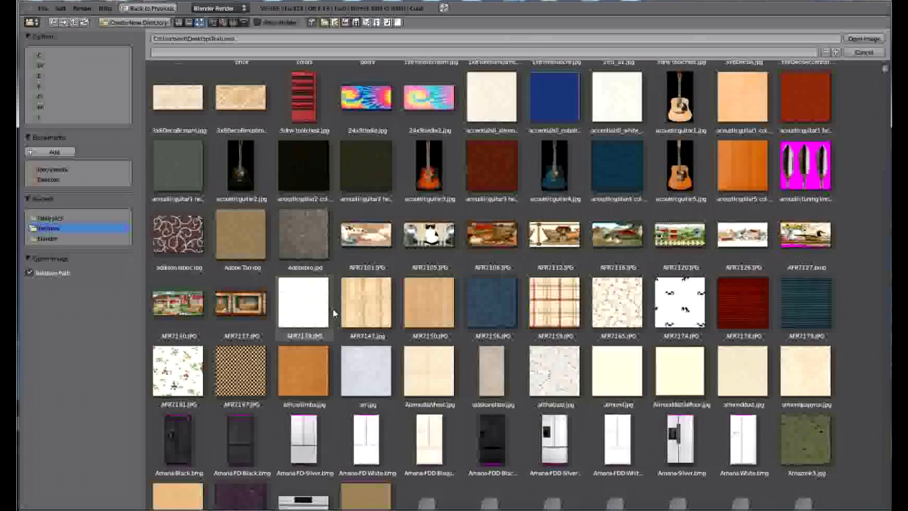
scroll(339, 318, down, 9)
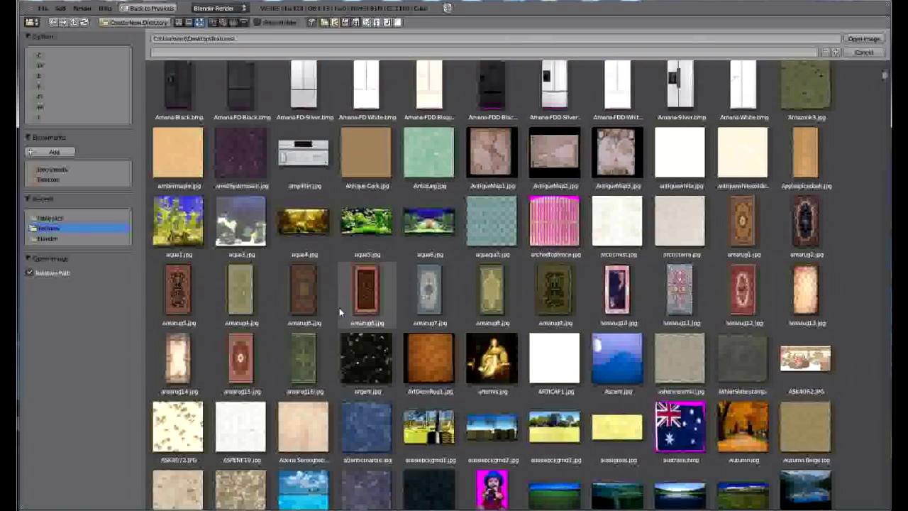
scroll(366, 365, down, 5)
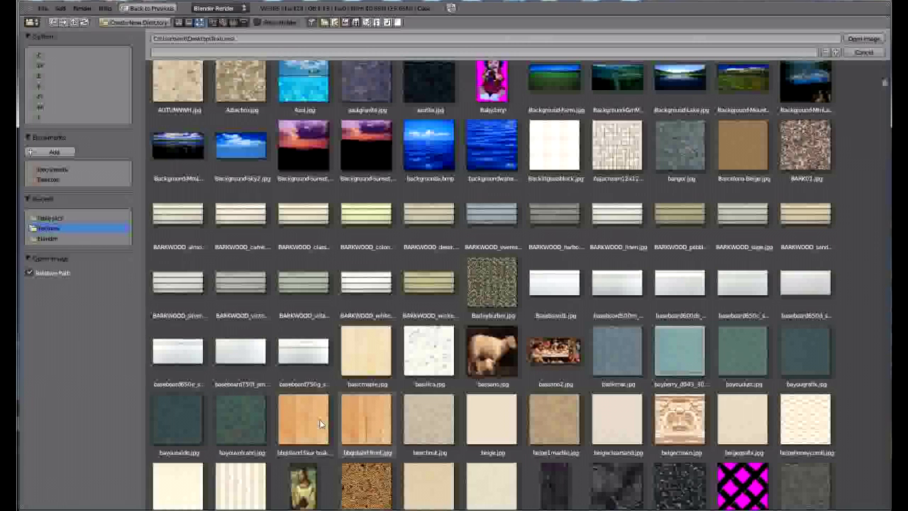
click(319, 424)
click(864, 40)
Step: Set the tabletop texture's mapping projection to Cube
middle_drag(454, 262, 650, 311)
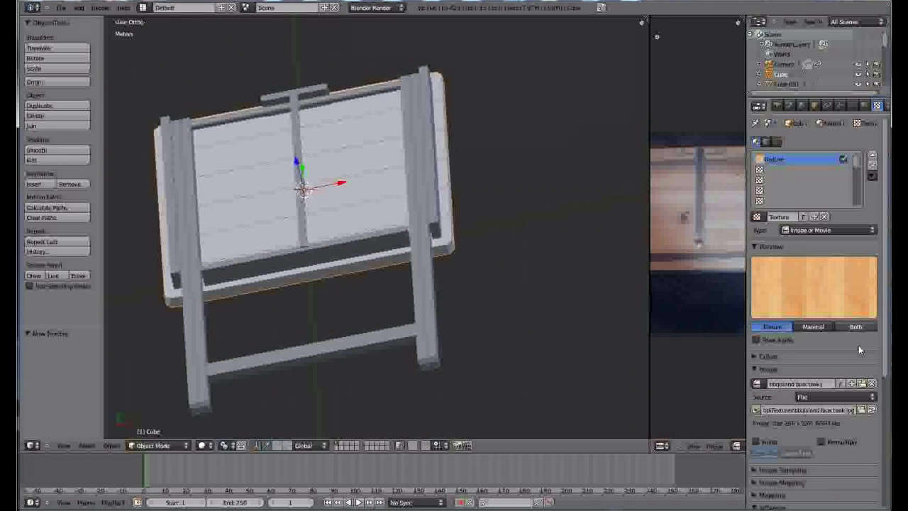
drag(886, 342, 887, 419)
click(756, 379)
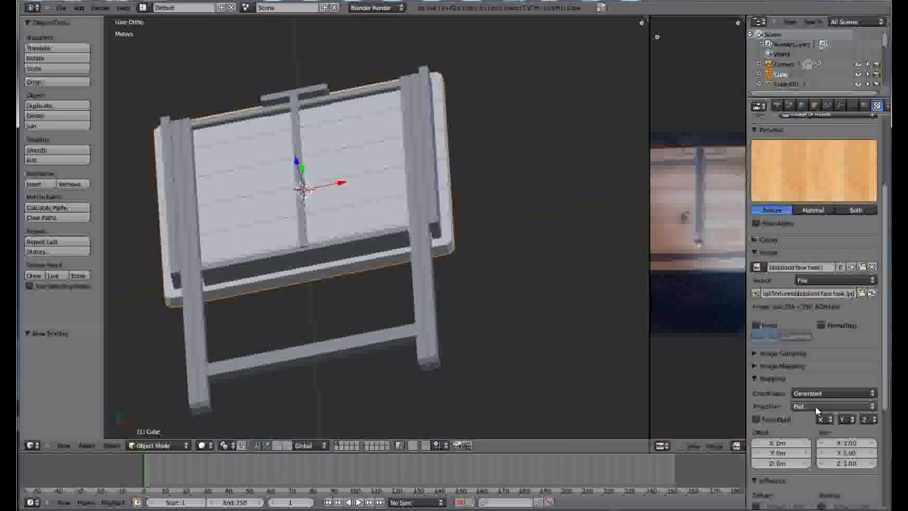
click(868, 406)
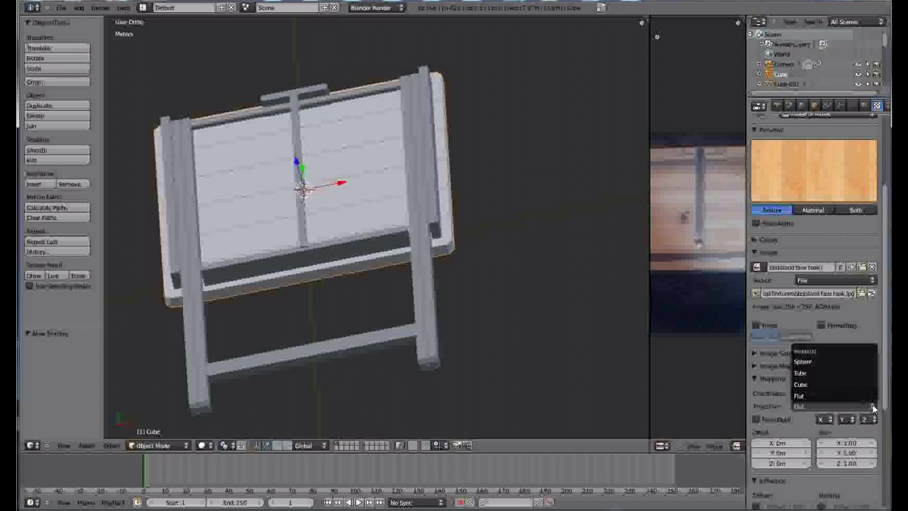
click(811, 385)
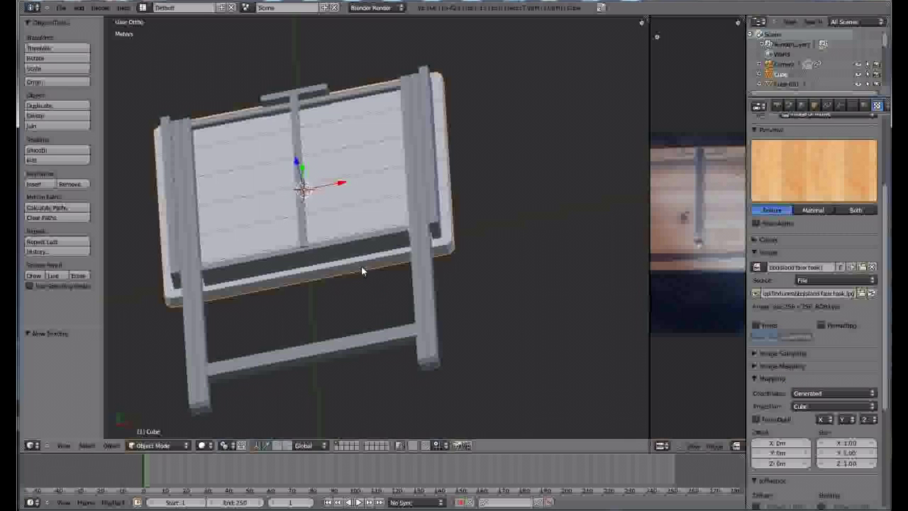
Step: Render the table from the camera view to check the wood texture, and return to the 3D view
key(KP_0)
key(F12)
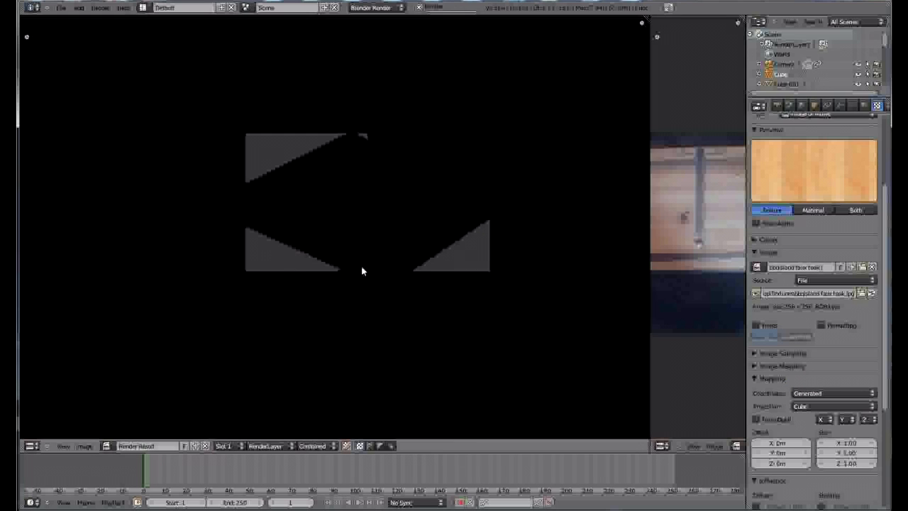
key(Escape)
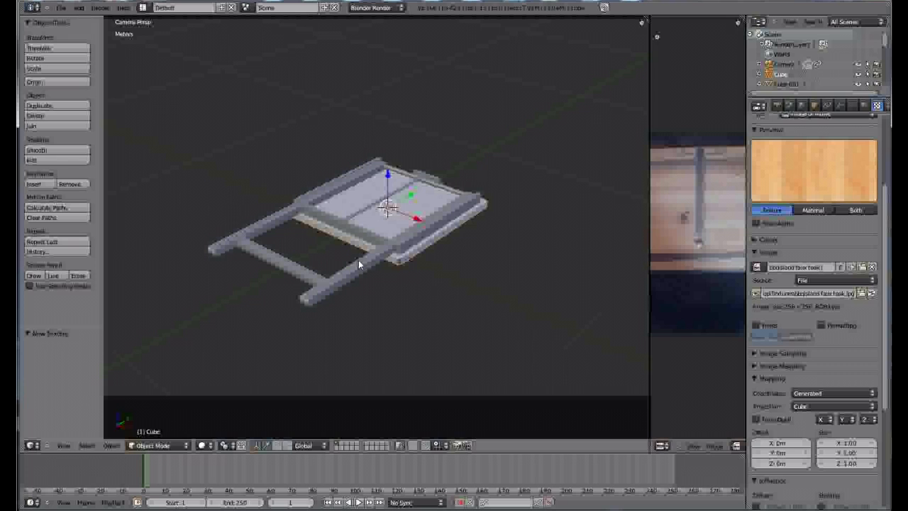
Step: Show the last layer, containing the lighting, together with the table's layer and render the scene from the camera view
shift+click(386, 447)
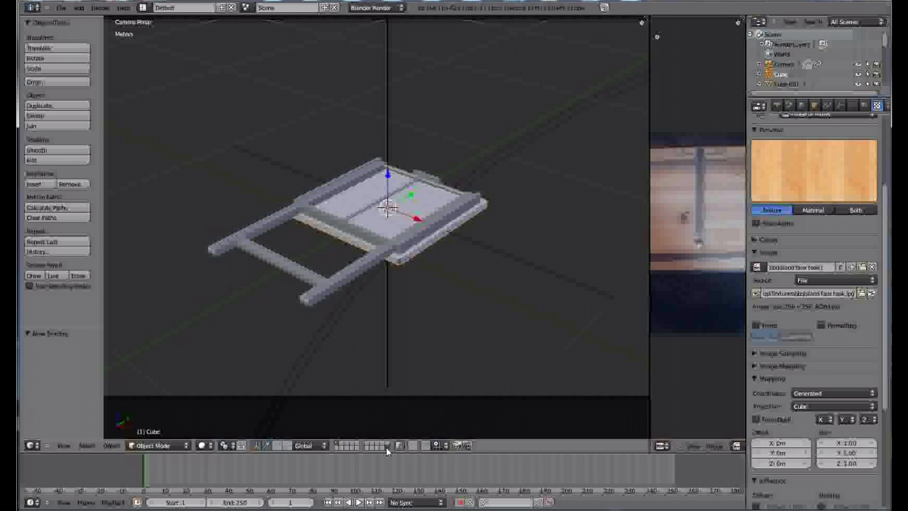
scroll(403, 223, up, 2)
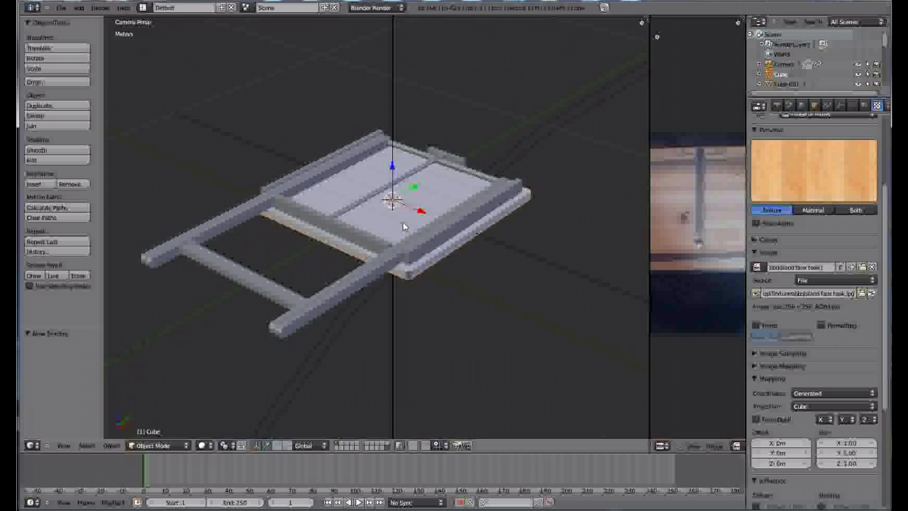
key(F12)
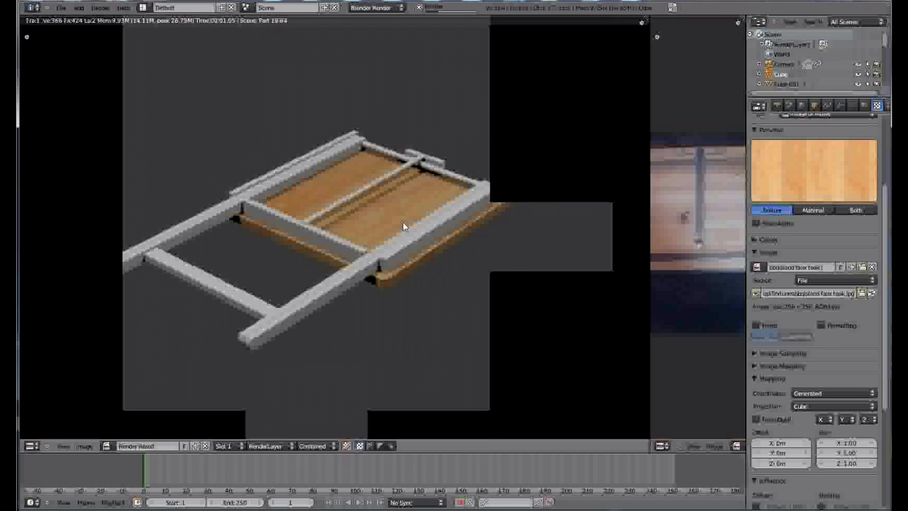
scroll(405, 223, up, 2)
scroll(405, 223, down, 2)
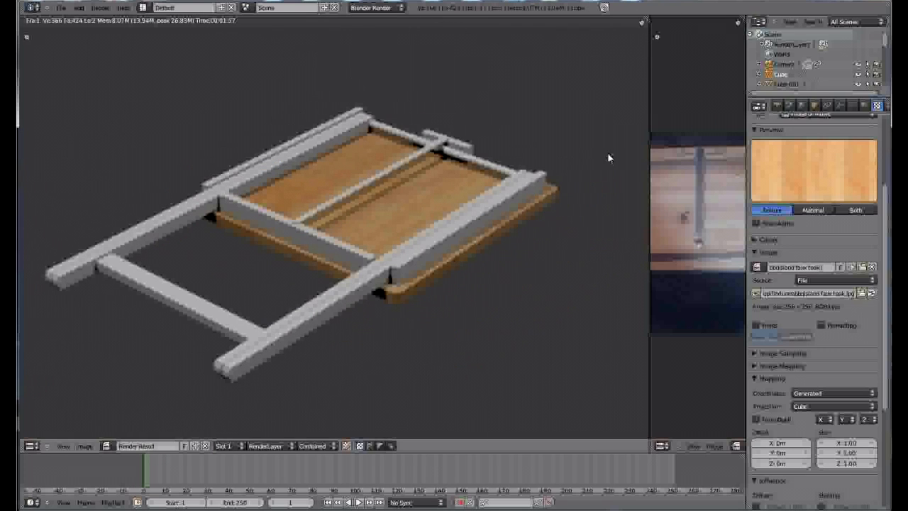
Step: Raise the render resolution percentage and render the table again to inspect the image quality
click(777, 106)
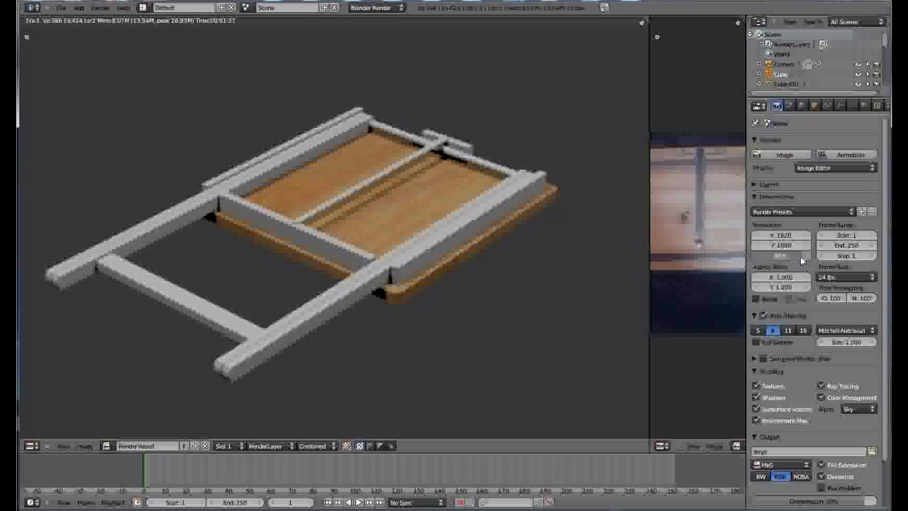
key(F12)
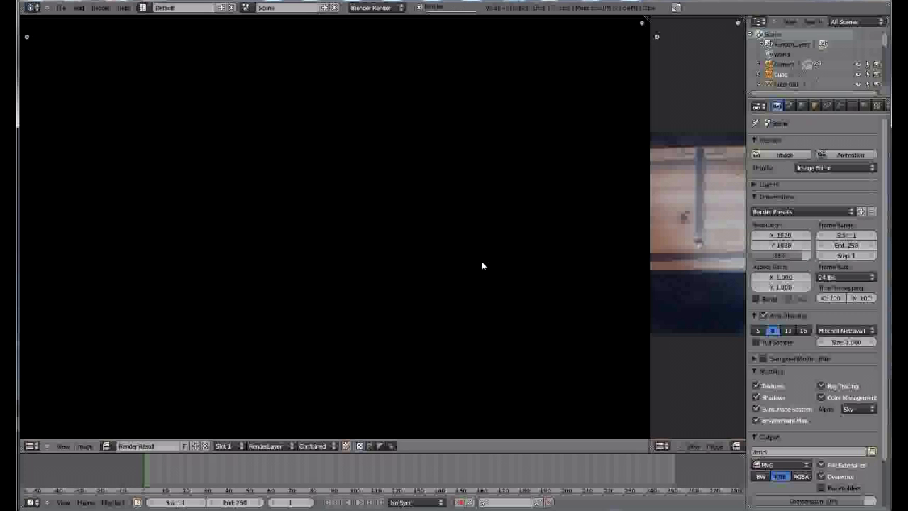
scroll(461, 268, down, 2)
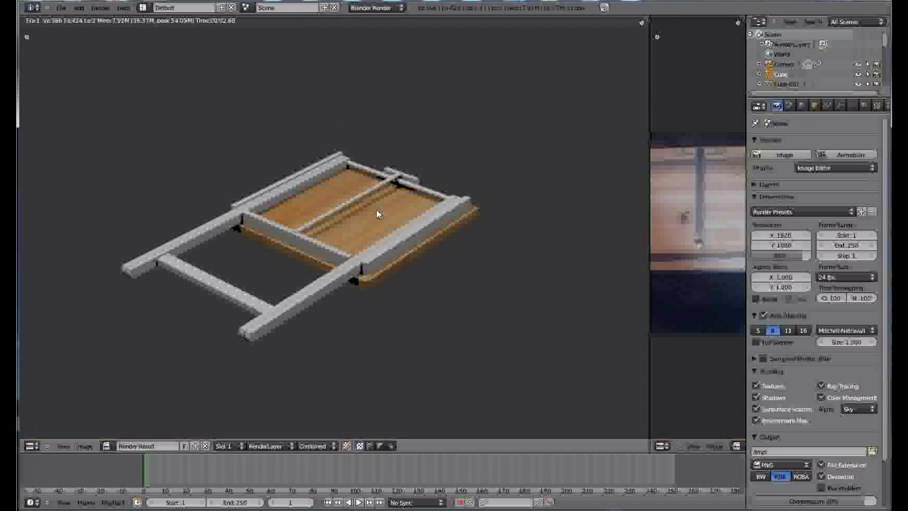
scroll(335, 223, up, 2)
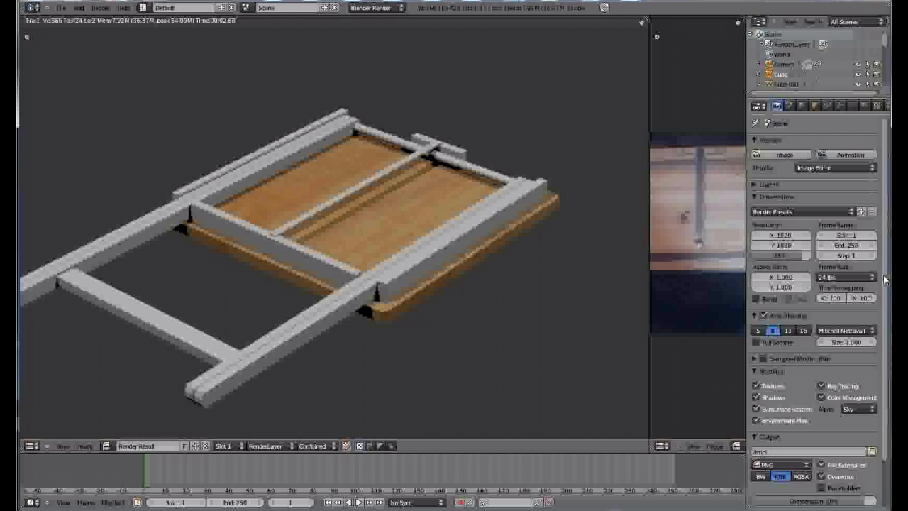
scroll(884, 291, down, 2)
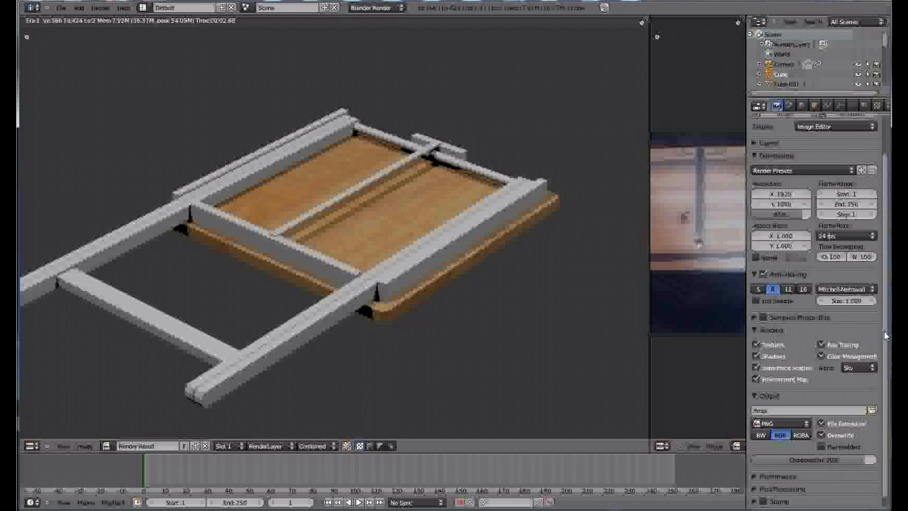
scroll(890, 272, up, 2)
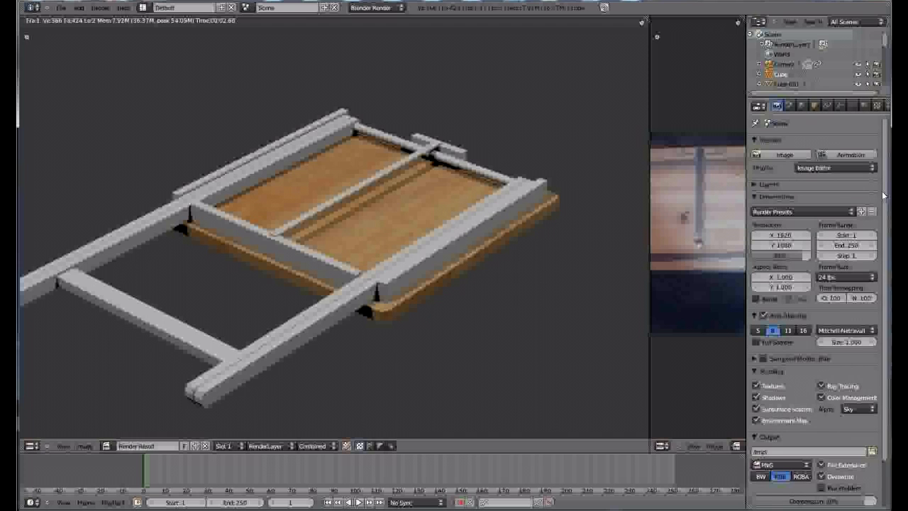
Step: Enable Flip X/Y Axis in the tabletop texture's image sampling and re-render to check the grain direction
click(877, 105)
scroll(877, 284, down, 8)
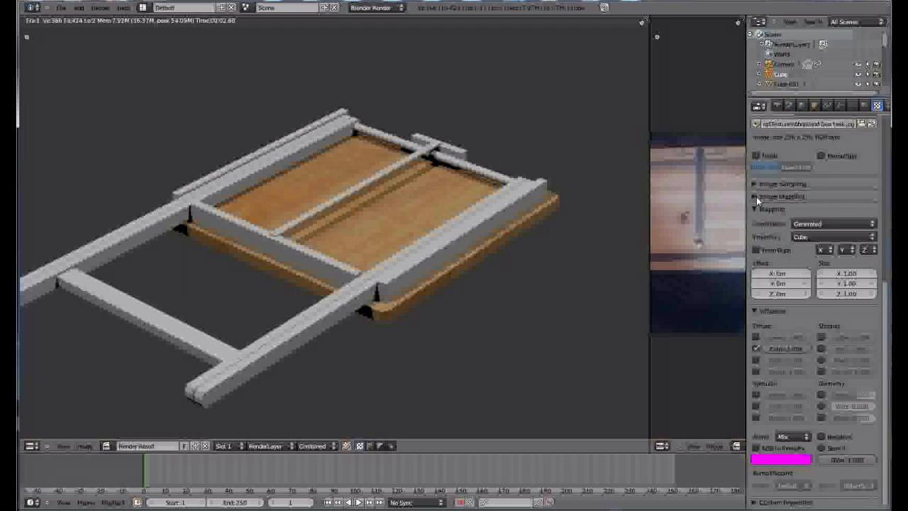
click(757, 198)
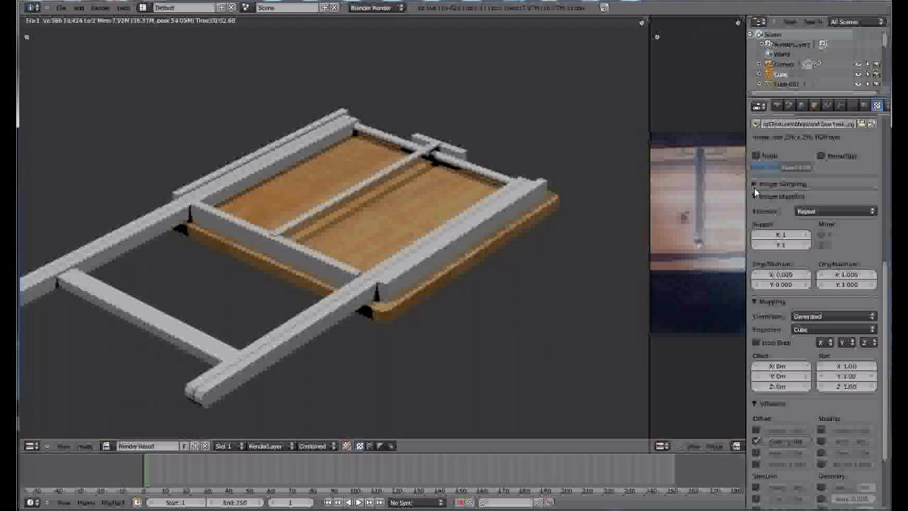
click(755, 185)
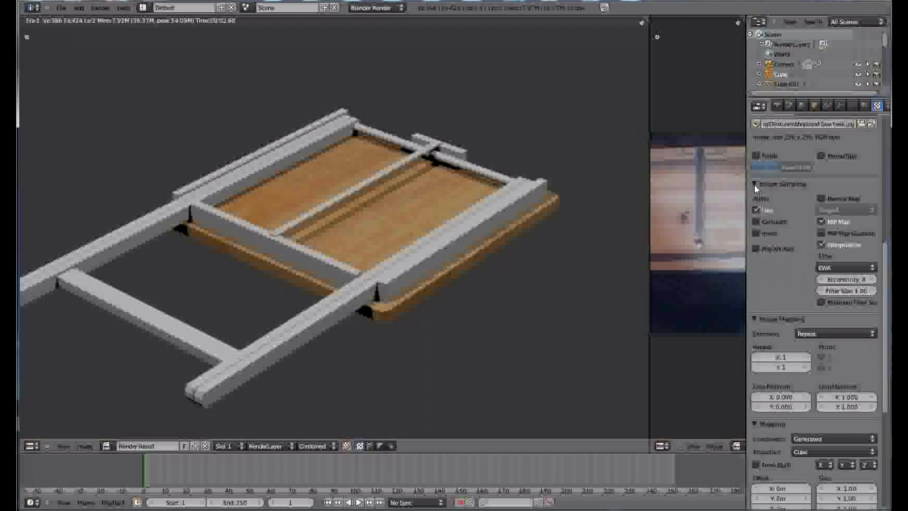
click(756, 249)
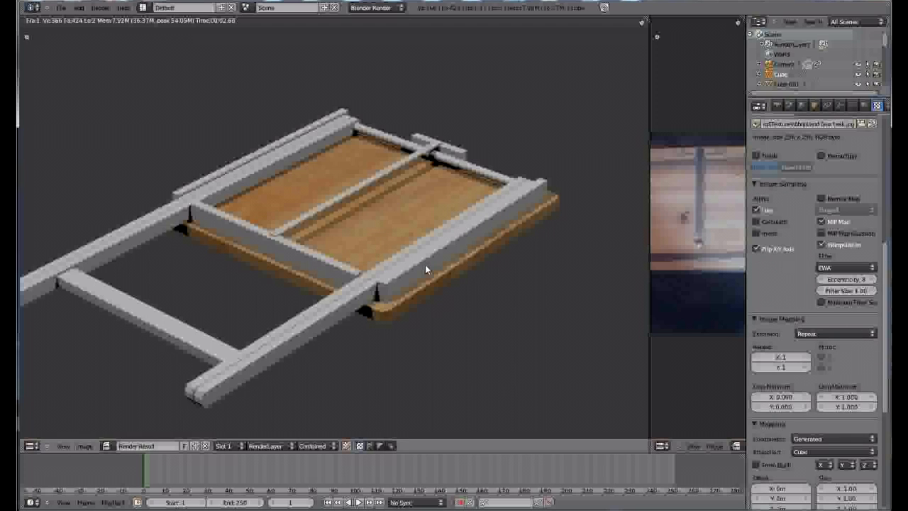
key(F12)
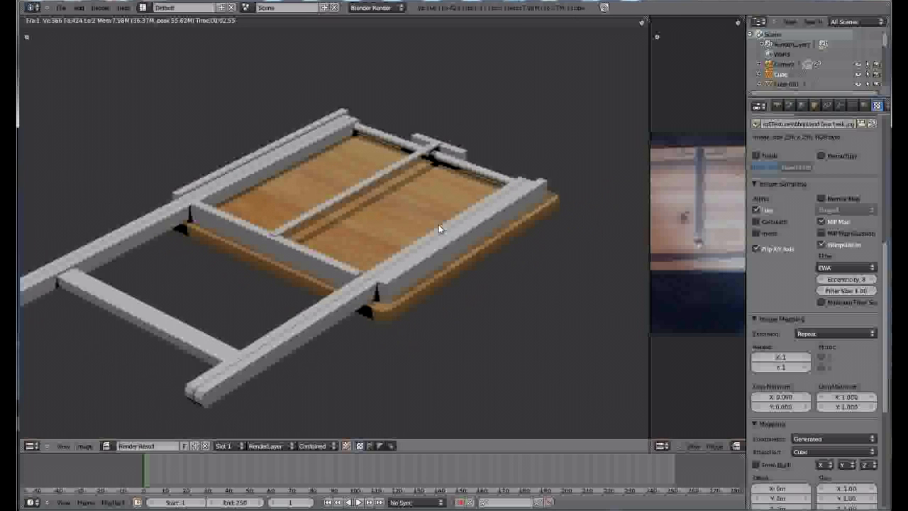
Step: Set the render resolution to 100%, render the table again, and return to the 3D view
click(778, 105)
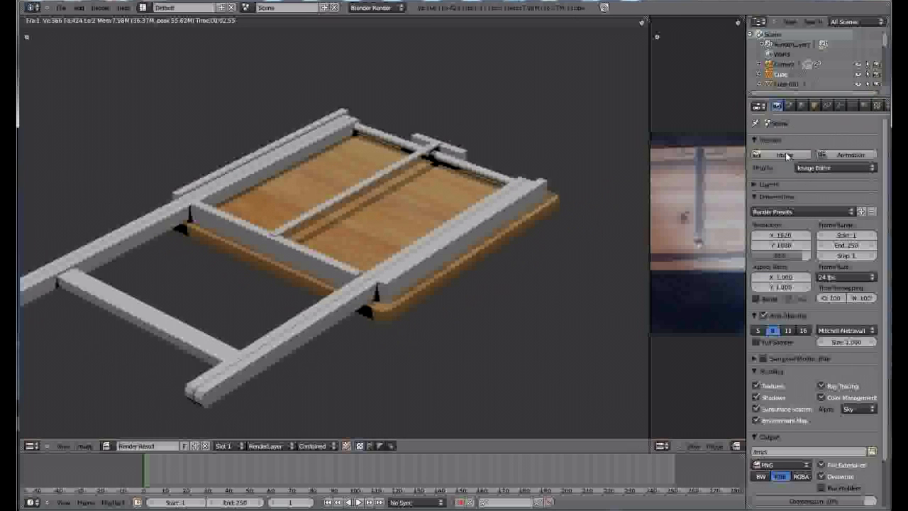
click(789, 105)
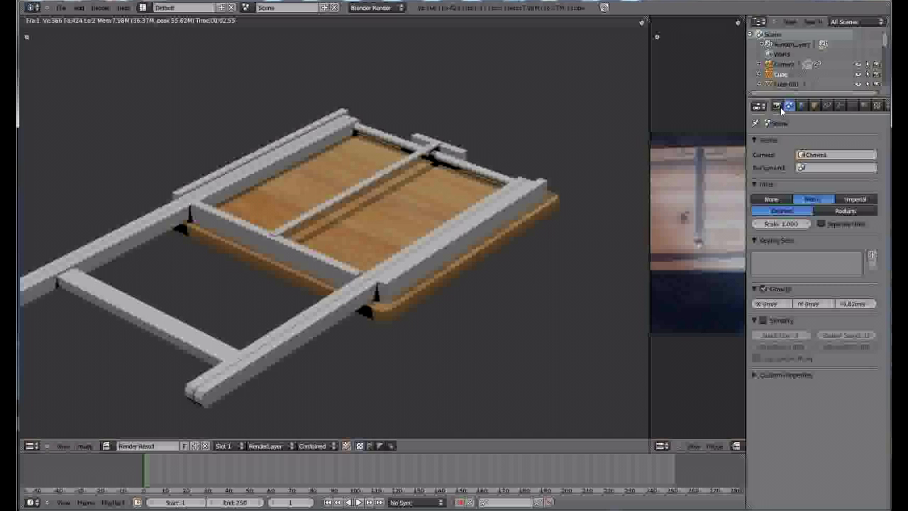
click(778, 106)
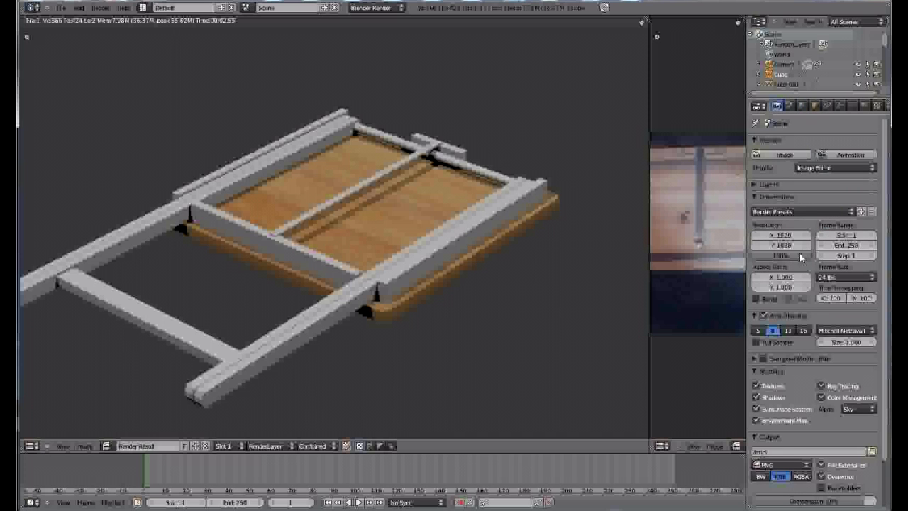
key(F12)
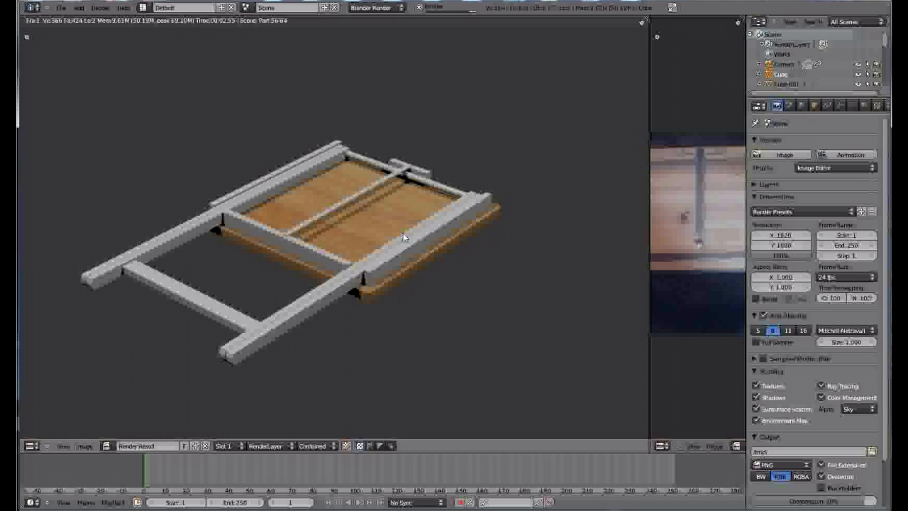
key(Escape)
Step: Select the centre bar under the tabletop and give it a new material with a dark grey diffuse colour
middle_drag(403, 233, 288, 212)
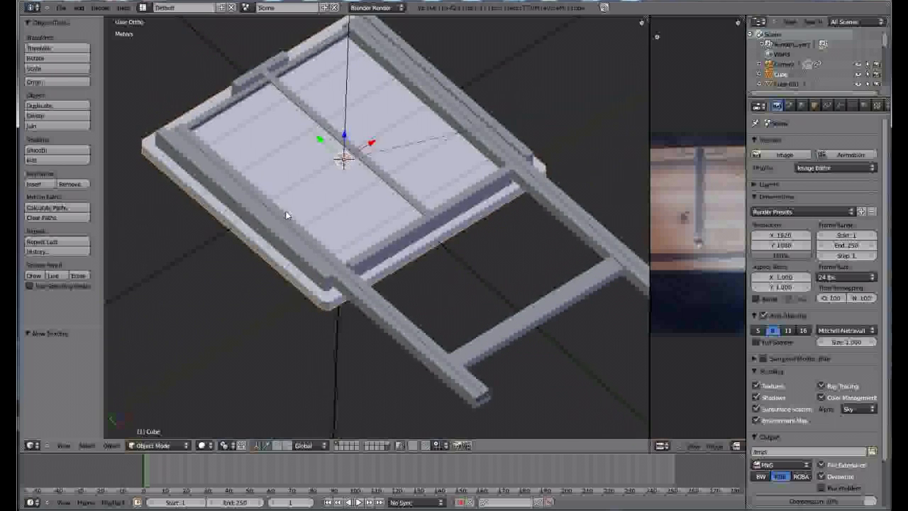
scroll(384, 196, down, 3)
scroll(421, 216, up, 2)
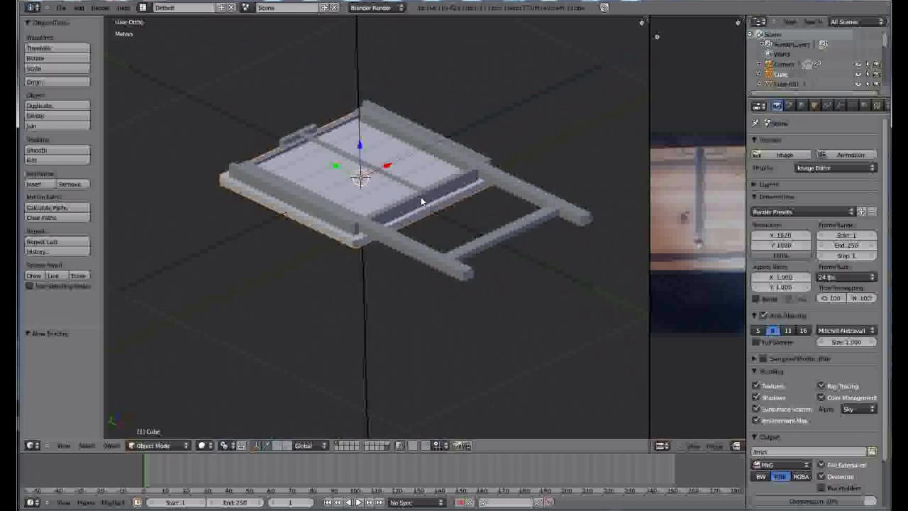
scroll(389, 183, up, 2)
right_click(334, 146)
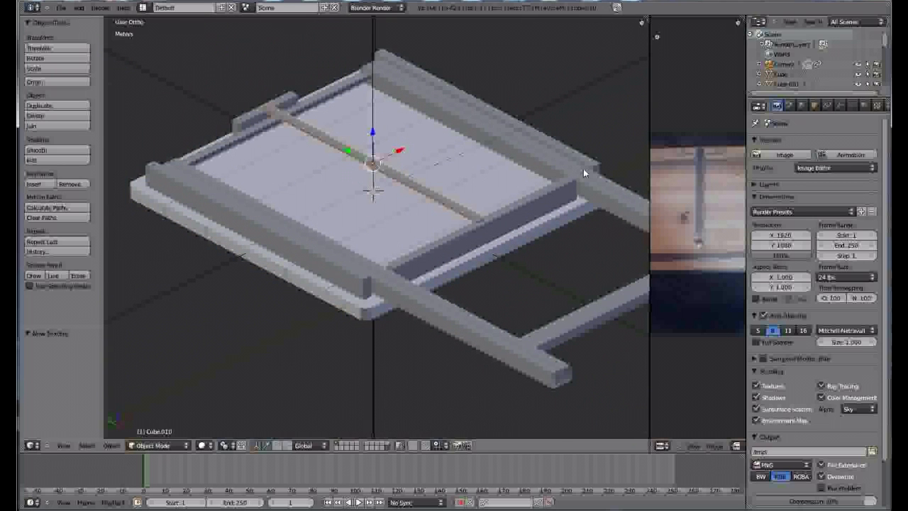
click(864, 105)
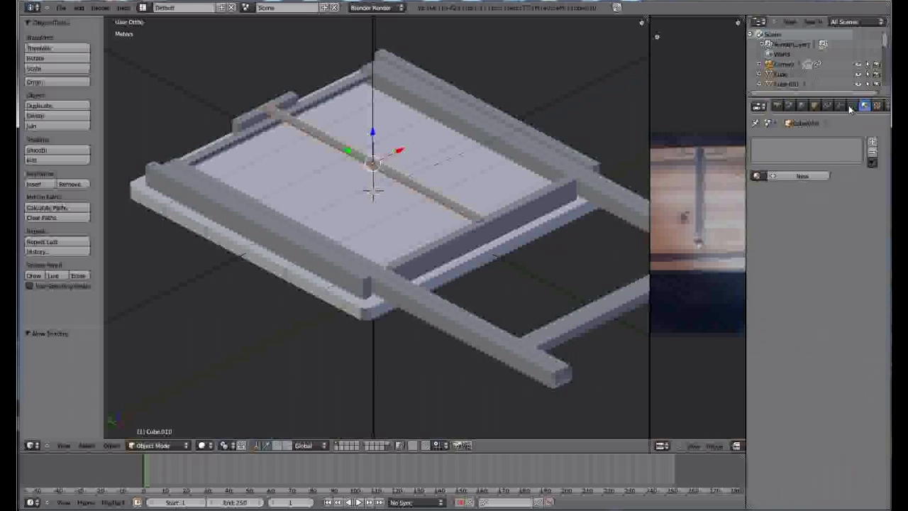
click(793, 177)
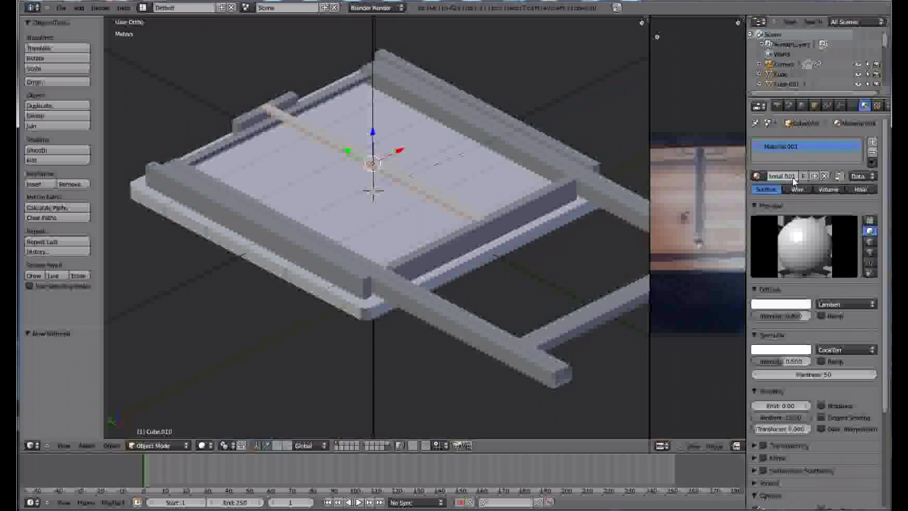
click(784, 307)
drag(803, 177, 804, 202)
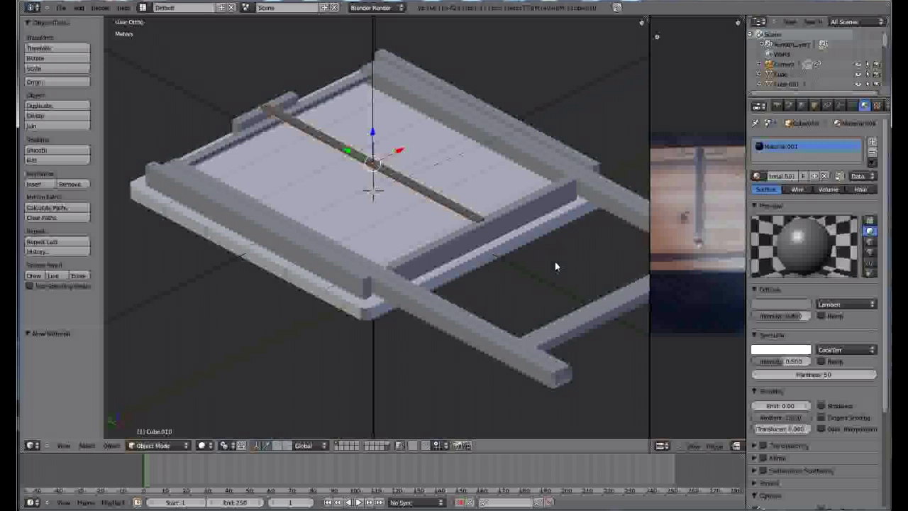
Step: Inspect the table with its dark centre bar and select the tabletop to view its wood material
middle_drag(426, 187, 416, 201)
scroll(330, 238, down, 2)
middle_drag(331, 238, 407, 267)
middle_drag(408, 223, 391, 242)
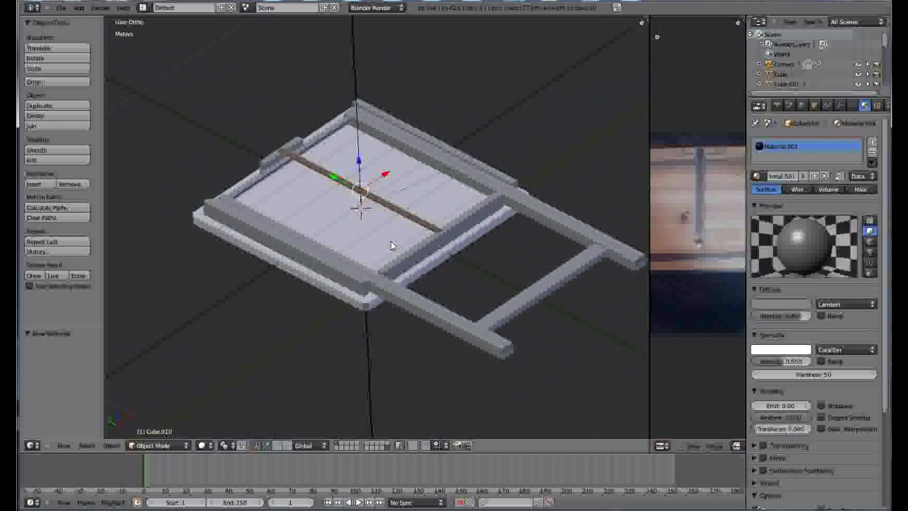
right_click(309, 279)
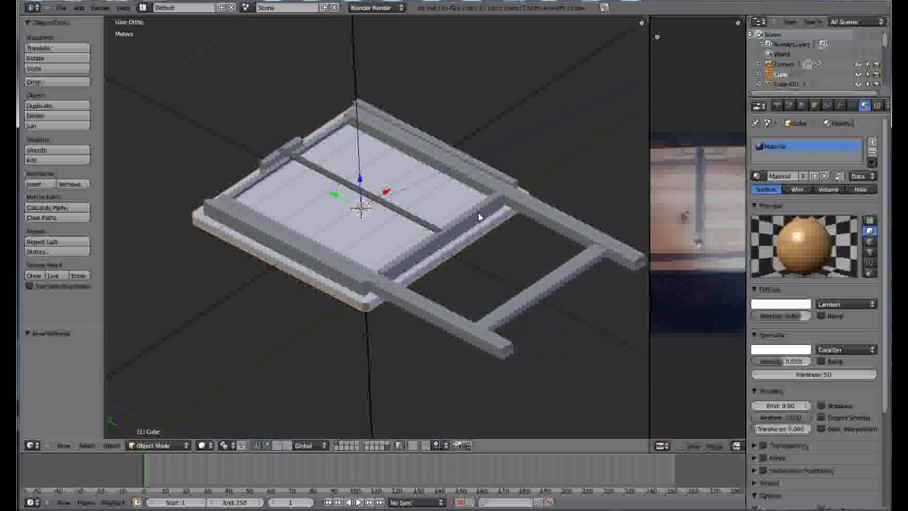
scroll(479, 212, up, 2)
scroll(384, 246, down, 3)
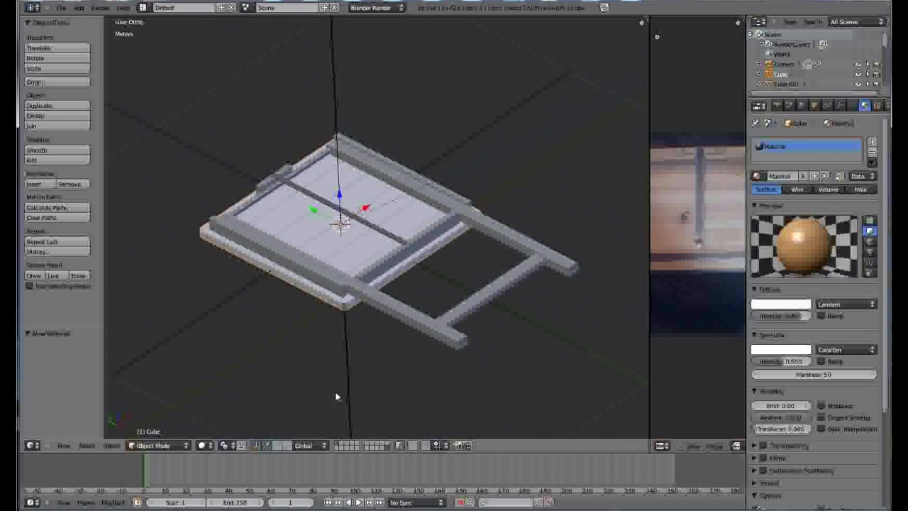
Step: Display only the first layer and select all parts of the table
click(336, 443)
scroll(370, 282, down, 3)
scroll(370, 281, up, 3)
scroll(369, 282, down, 2)
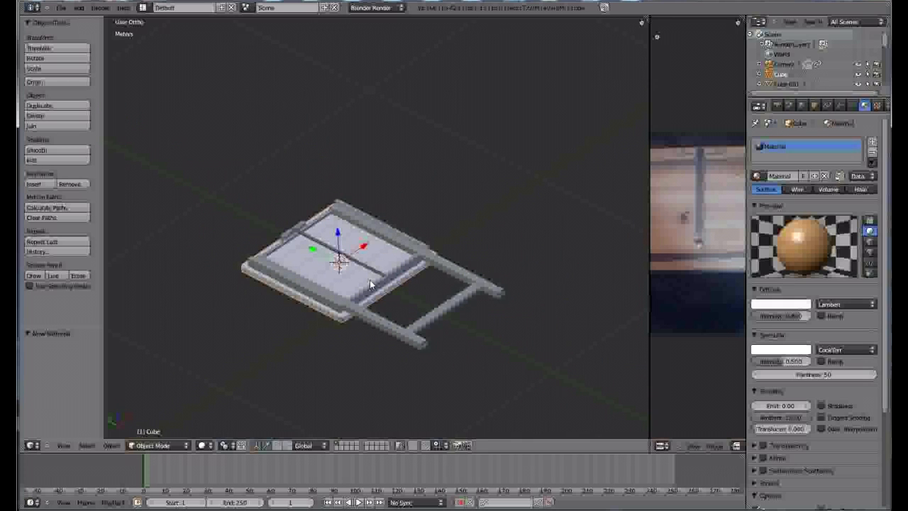
key(a)
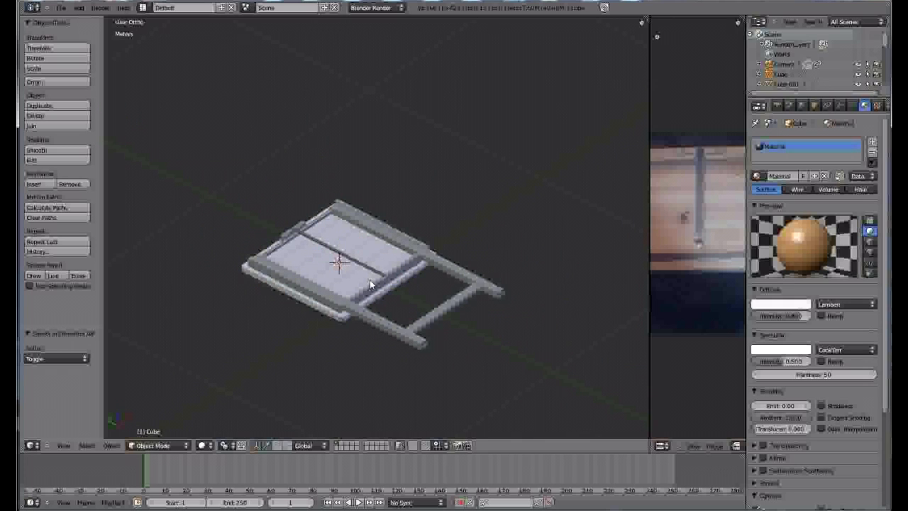
key(a)
scroll(330, 271, up, 3)
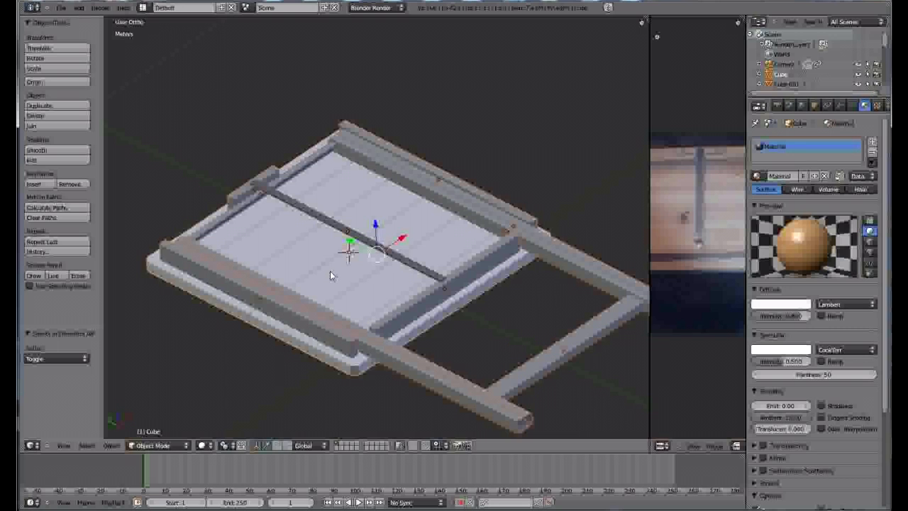
Step: Switch to wireframe display, remove the centre bar from the selection, and make the tabletop the active object
key(z)
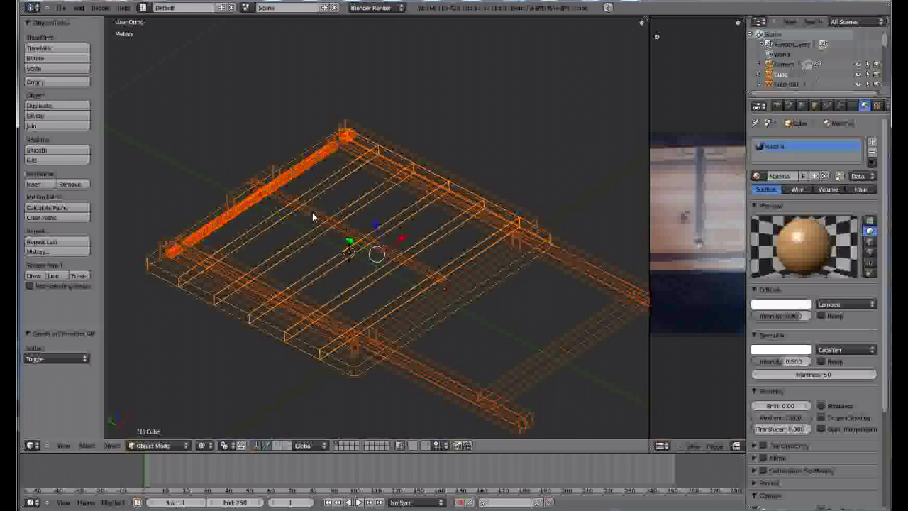
shift+click(311, 215)
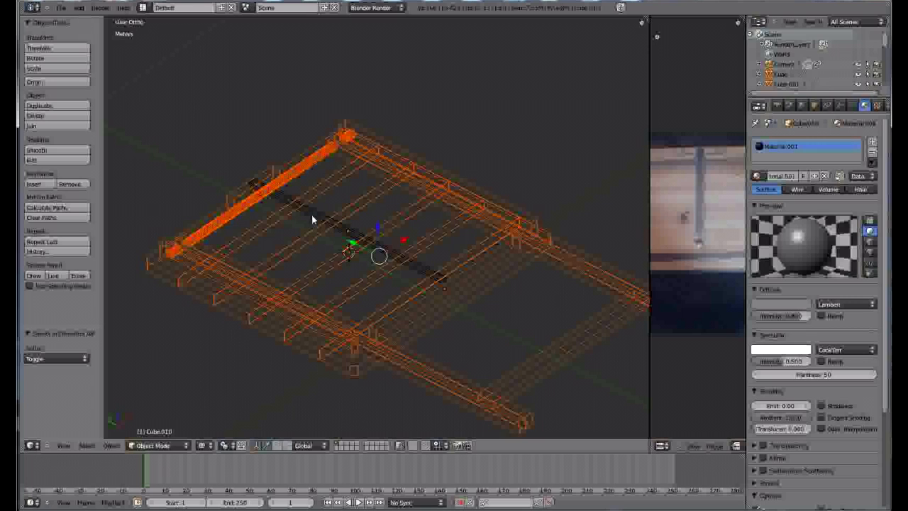
shift+right_click(237, 315)
shift+right_click(237, 316)
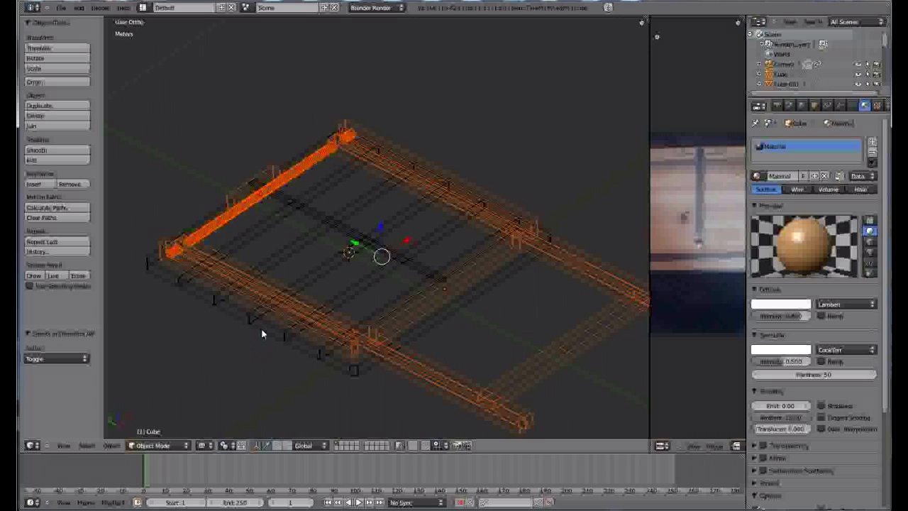
shift+right_click(262, 333)
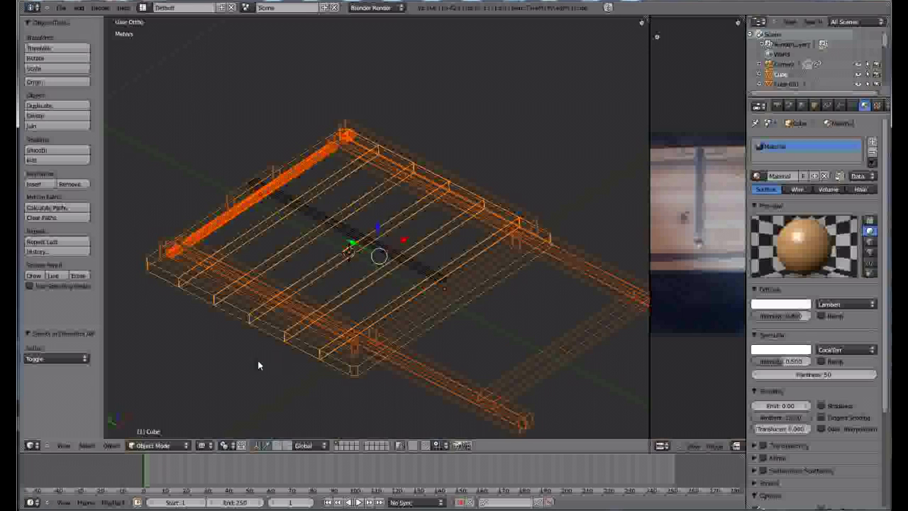
Step: Link the tabletop's material to all the other selected wooden parts and return to solid display
key(ctrl+l)
mouse_move(260, 365)
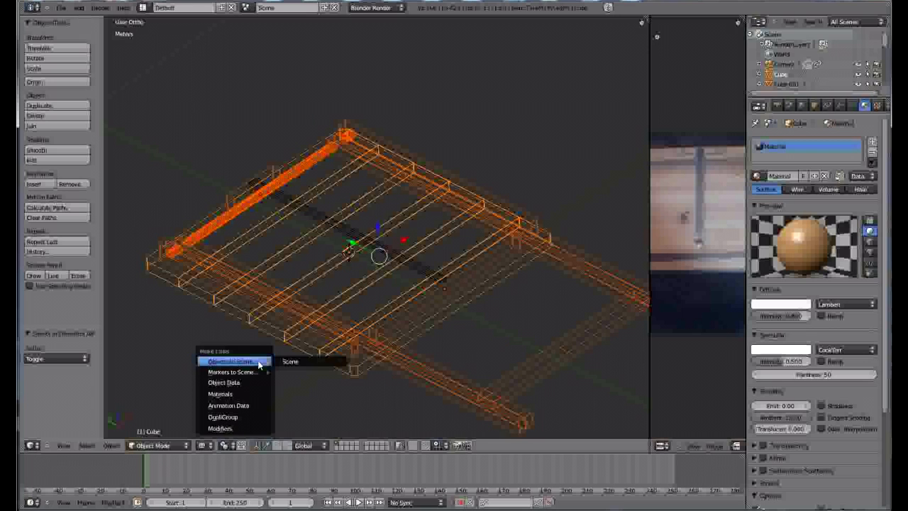
click(234, 394)
key(z)
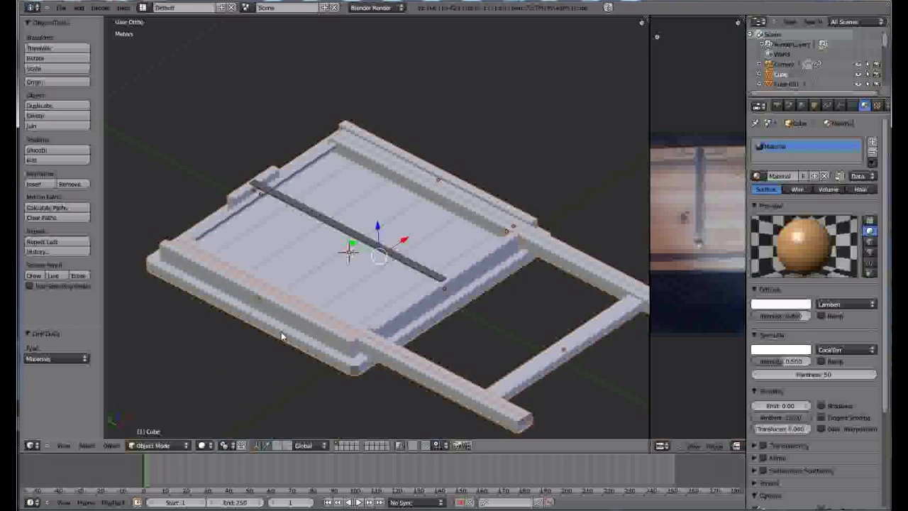
scroll(319, 312, down, 2)
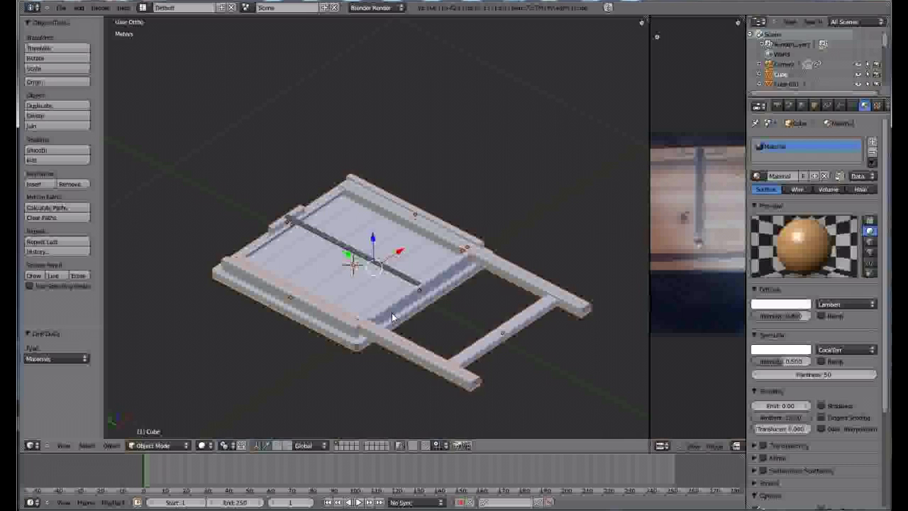
Step: Display the lamp layer together with the first layer and render the table to check the wood material
key(F12)
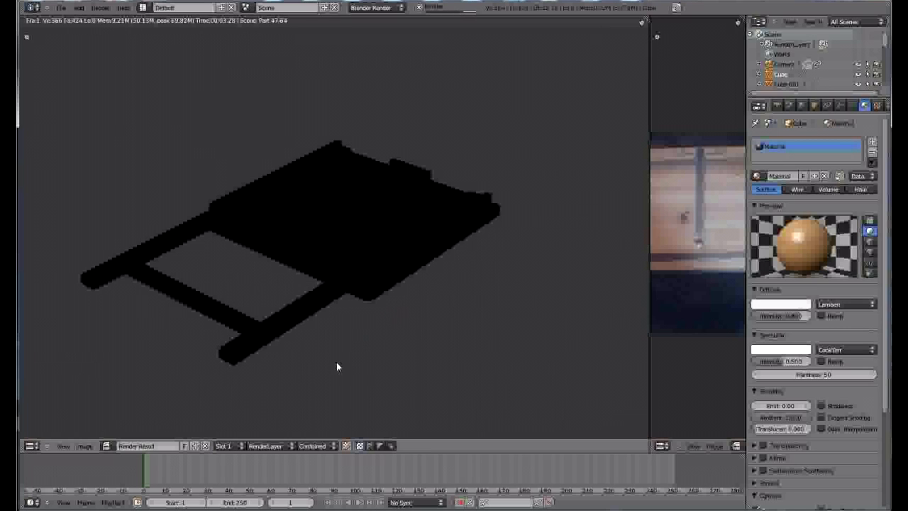
key(Escape)
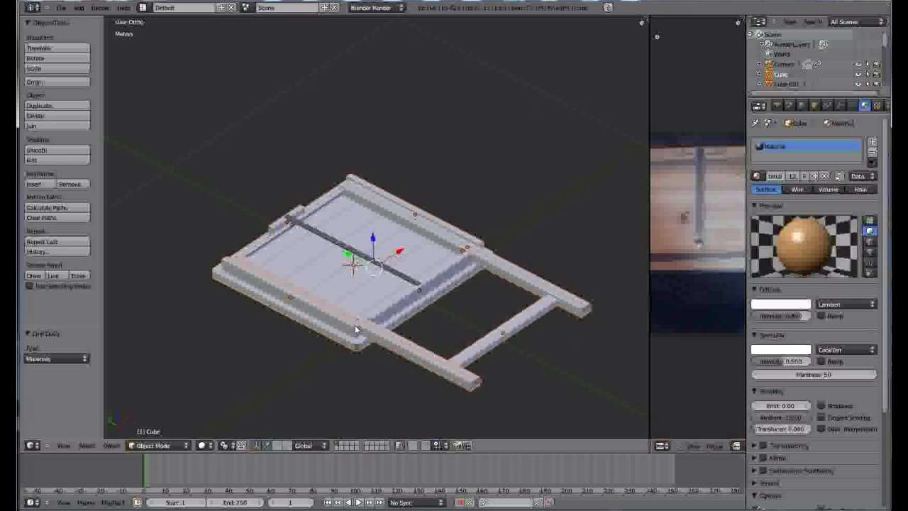
shift+click(387, 447)
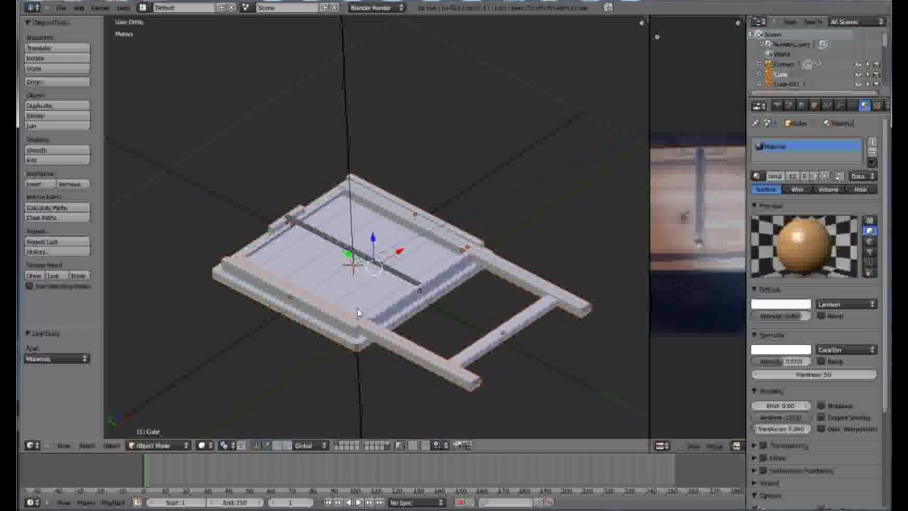
key(F12)
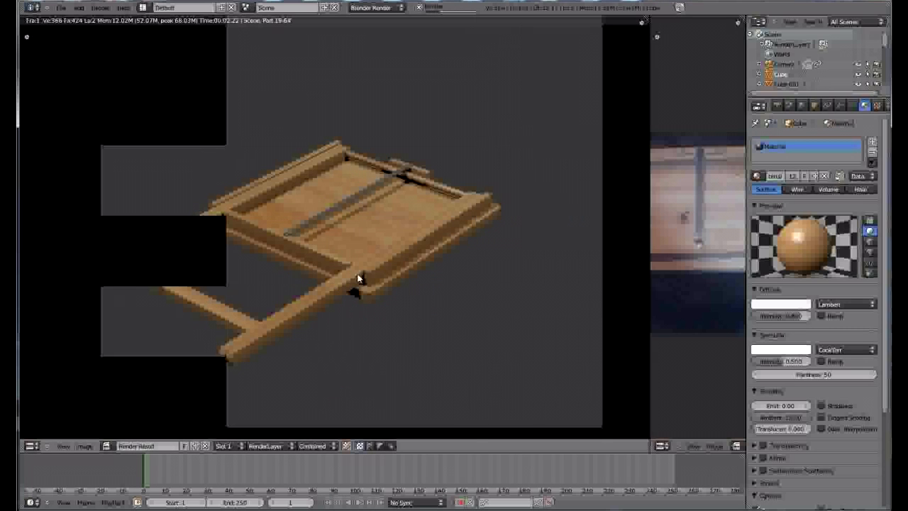
middle_drag(287, 329, 437, 321)
key(Escape)
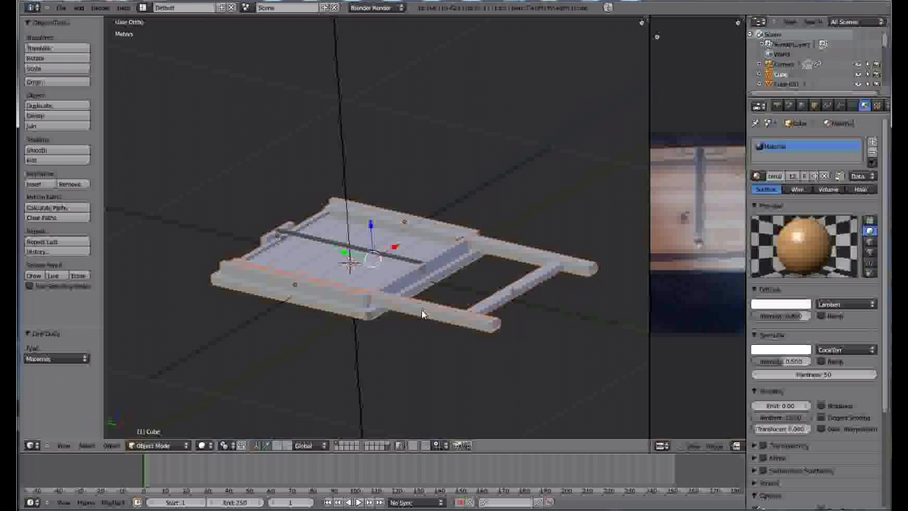
Step: Select one inner leg and examine it in wireframe and solid display to see how it is built
middle_drag(415, 274, 284, 279)
scroll(342, 291, up, 3)
right_click(289, 280)
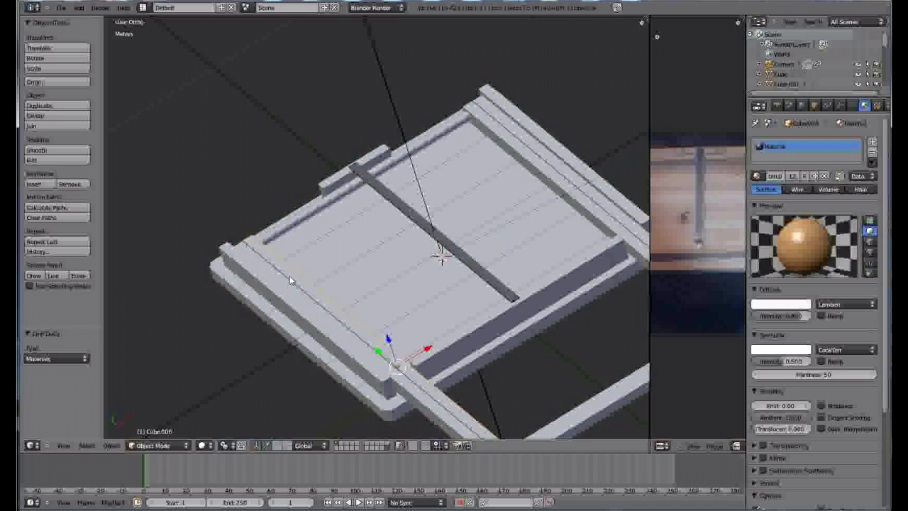
key(z)
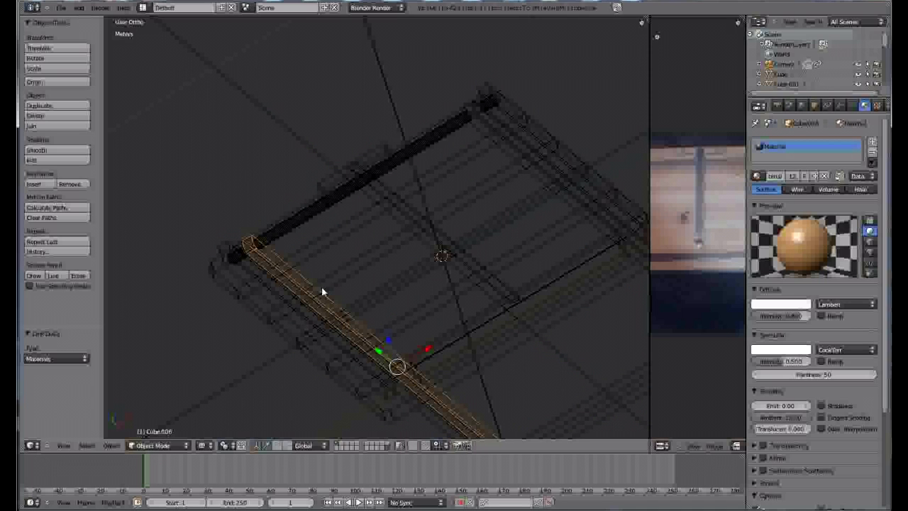
key(z)
scroll(322, 286, down, 3)
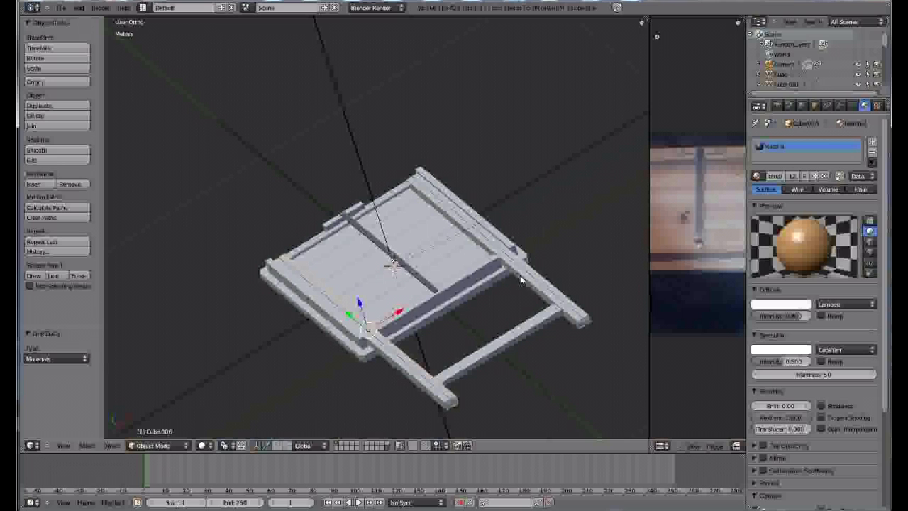
scroll(508, 340, up, 2)
Step: Select the crossbar, both inner legs and the long hinge cylinder as active object, and parent them to the cylinder
right_click(495, 351)
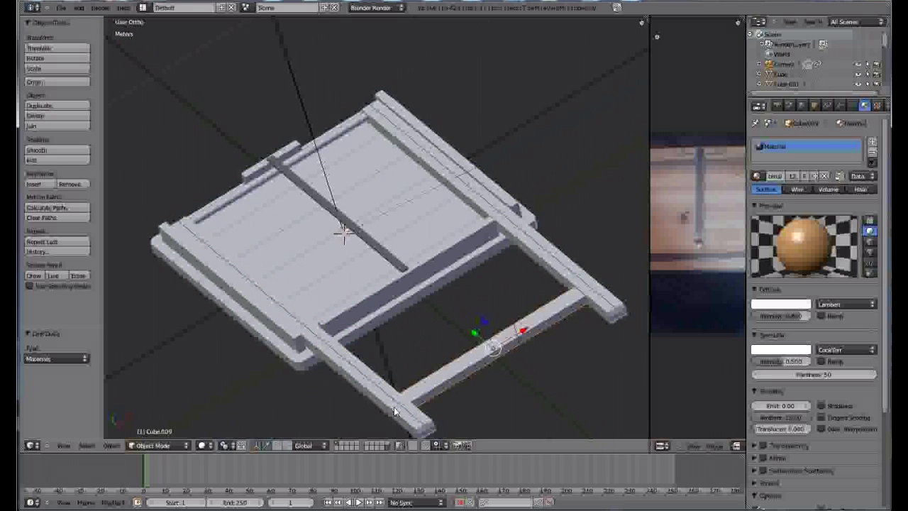
right_click(377, 381)
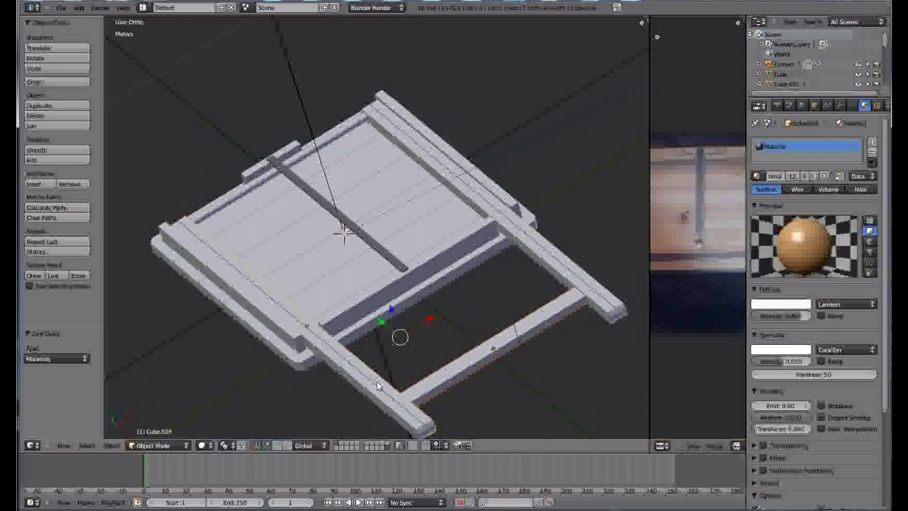
right_click(559, 281)
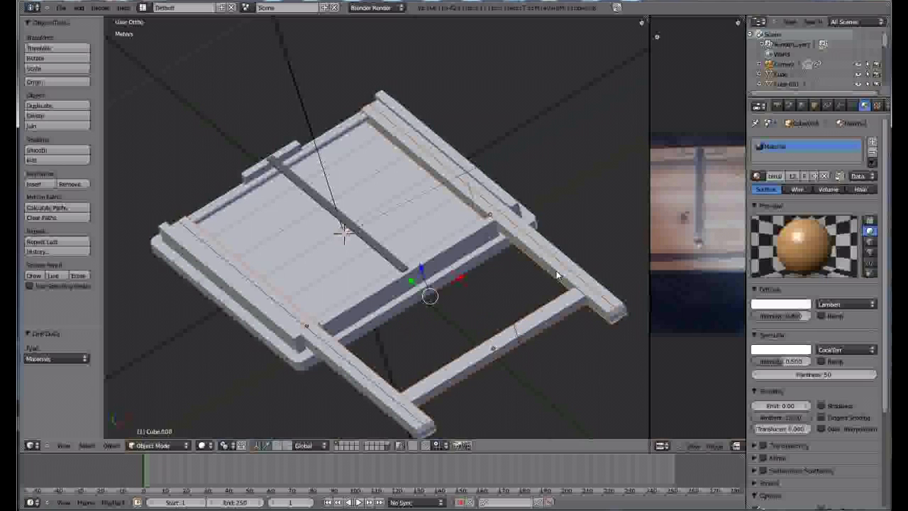
shift+right_click(228, 199)
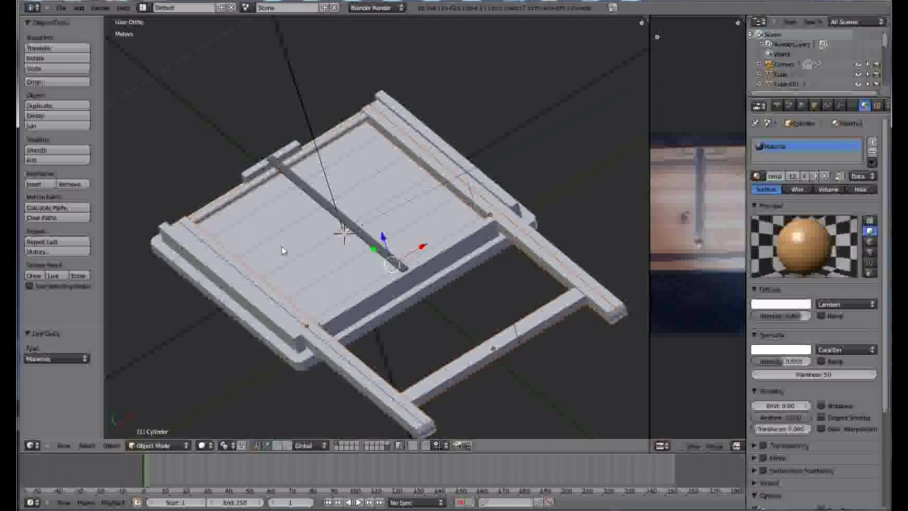
middle_drag(282, 250, 291, 245)
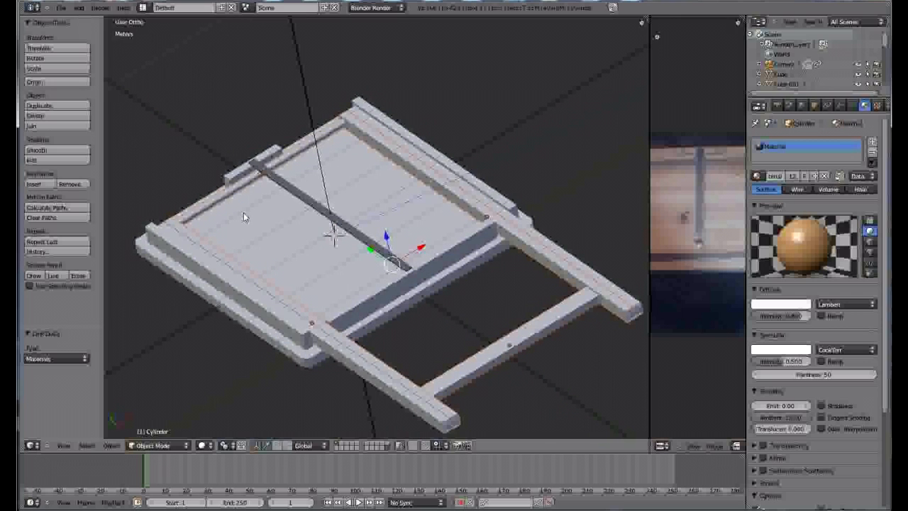
key(ctrl+p)
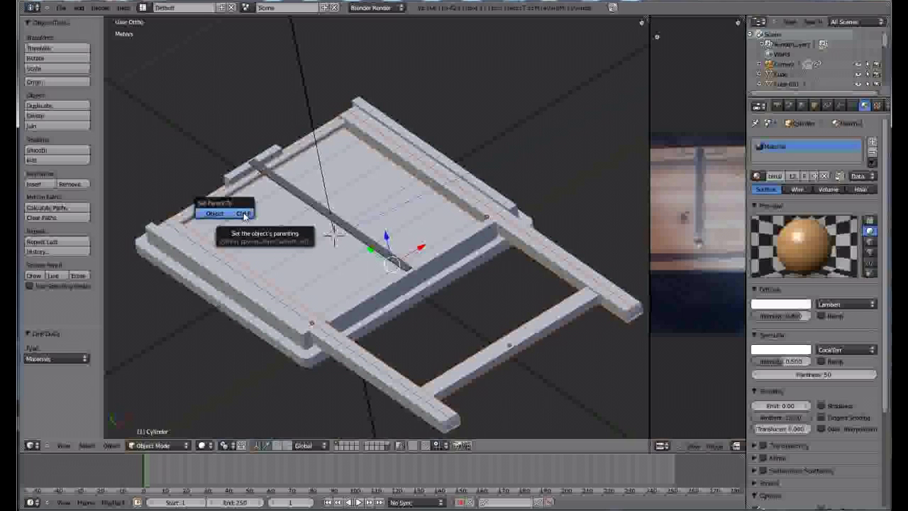
click(234, 213)
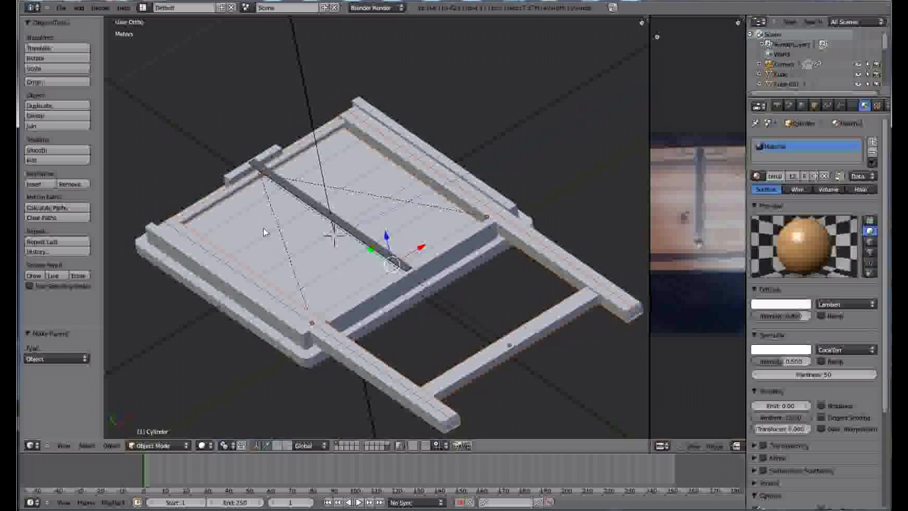
Step: Select the long hinge cylinder and try rotating it about the X axis to test the inner leg frame's folding
right_click(218, 205)
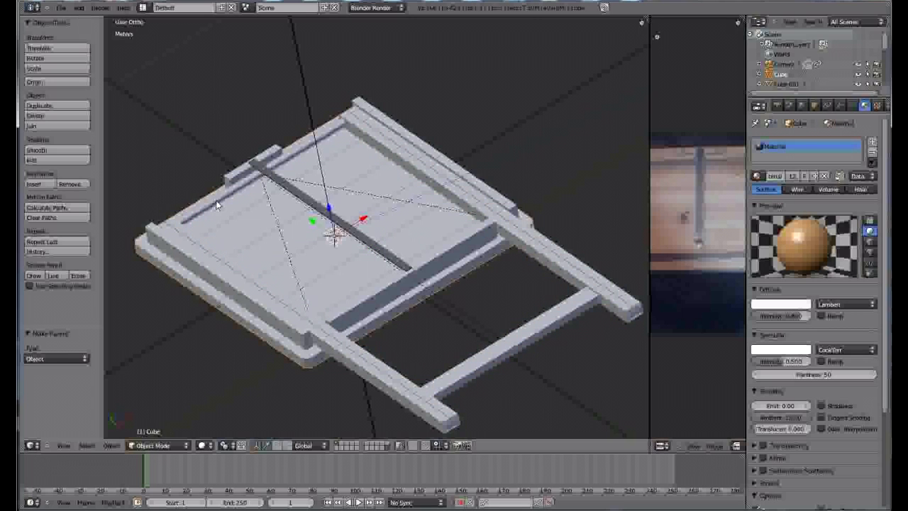
right_click(219, 203)
middle_drag(298, 247, 346, 274)
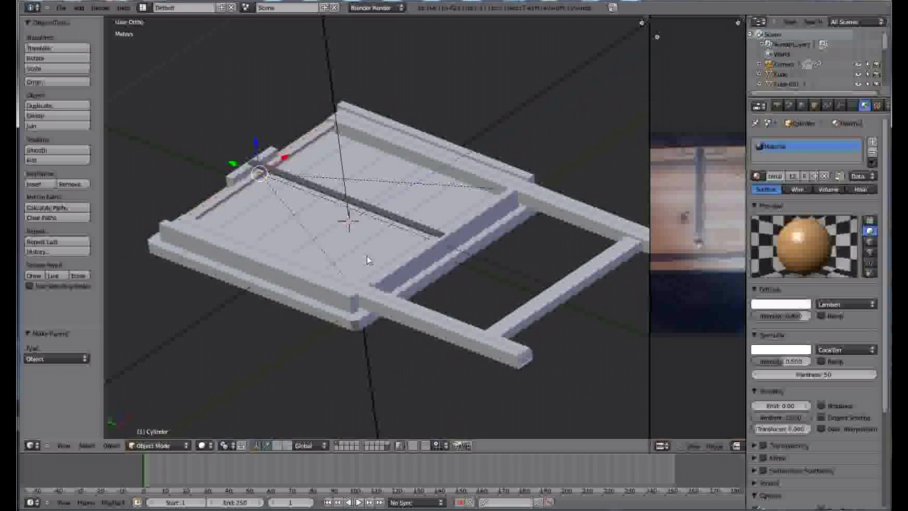
key(r)
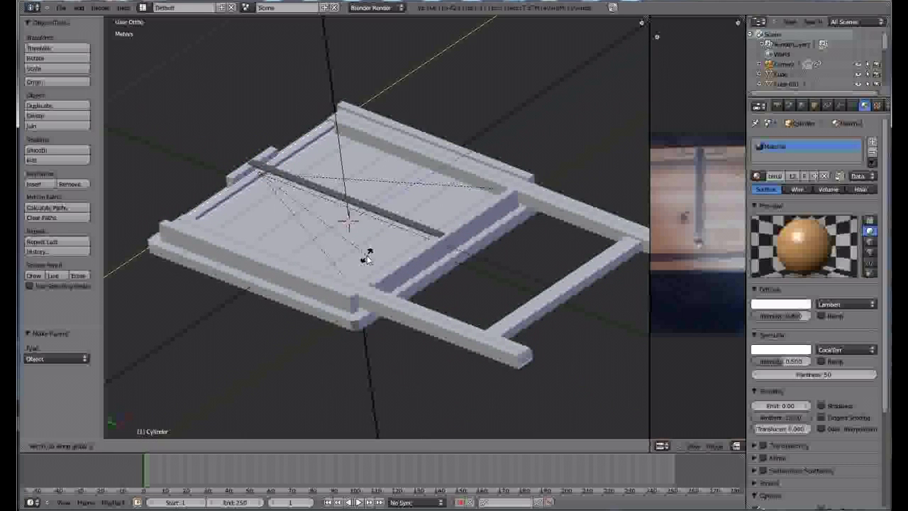
key(x)
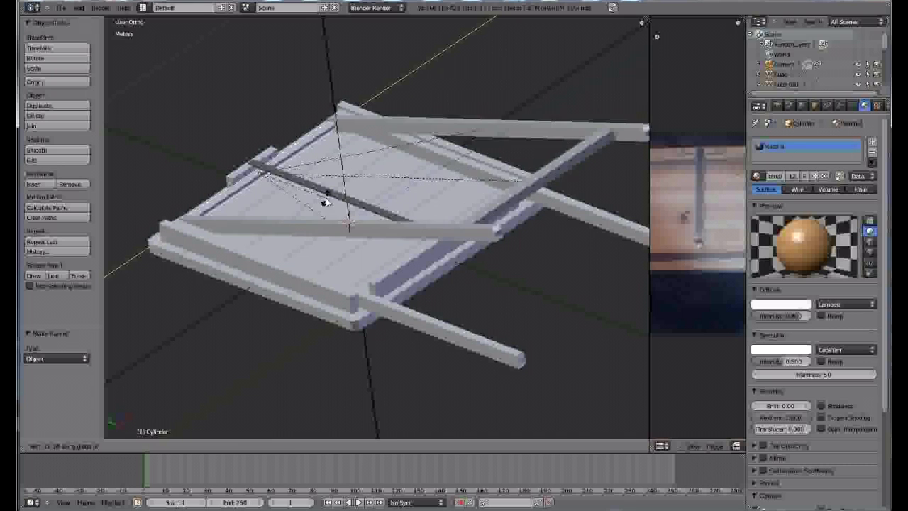
click(451, 317)
Step: Switch to wireframe display and select the pair of hinge pins at the ends of the outer legs
middle_drag(452, 316, 440, 363)
scroll(178, 235, up, 4)
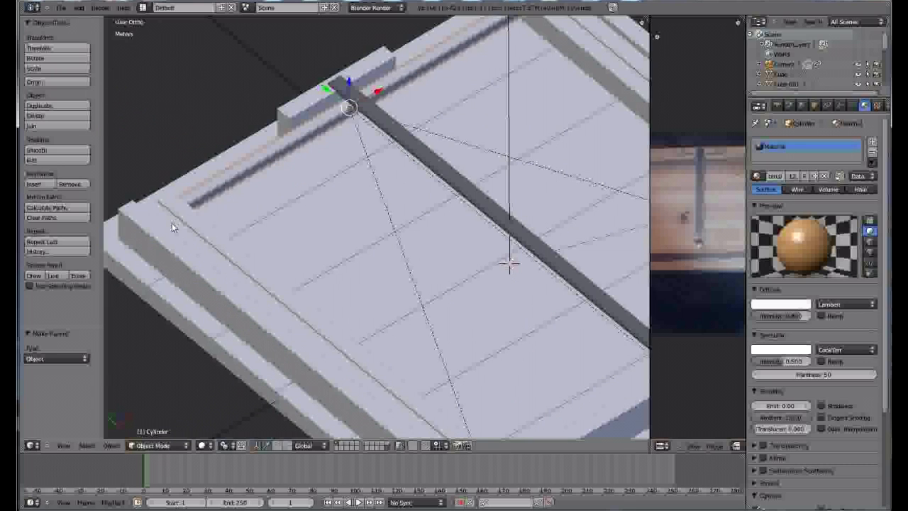
key(z)
right_click(148, 228)
scroll(155, 242, down, 2)
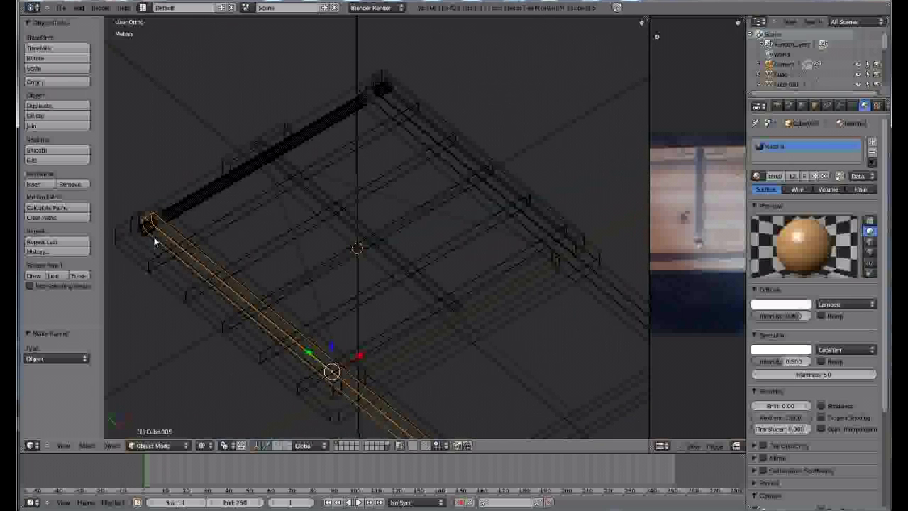
scroll(312, 324, down, 3)
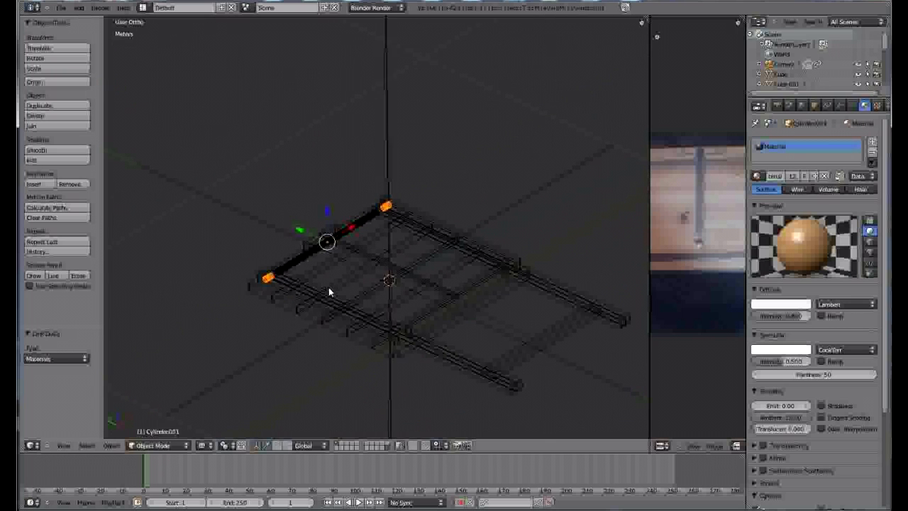
middle_drag(330, 290, 346, 339)
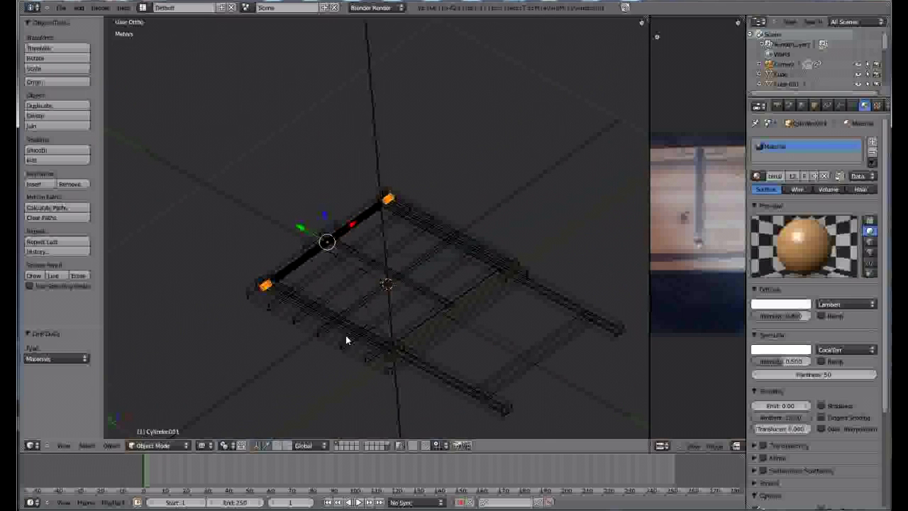
Step: Select both outer legs with the hinge pins as active object and parent the legs to the pins
right_click(433, 382)
shift+right_click(550, 290)
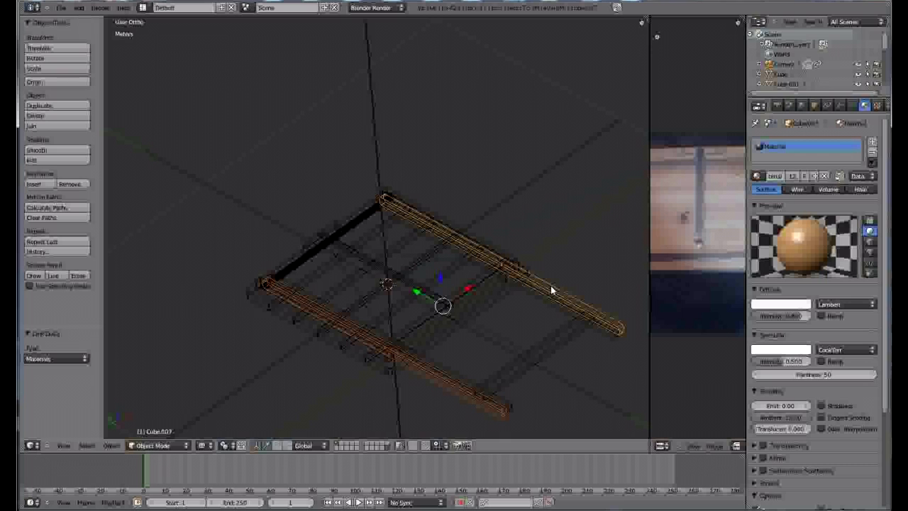
scroll(243, 295, up, 4)
shift+right_click(303, 279)
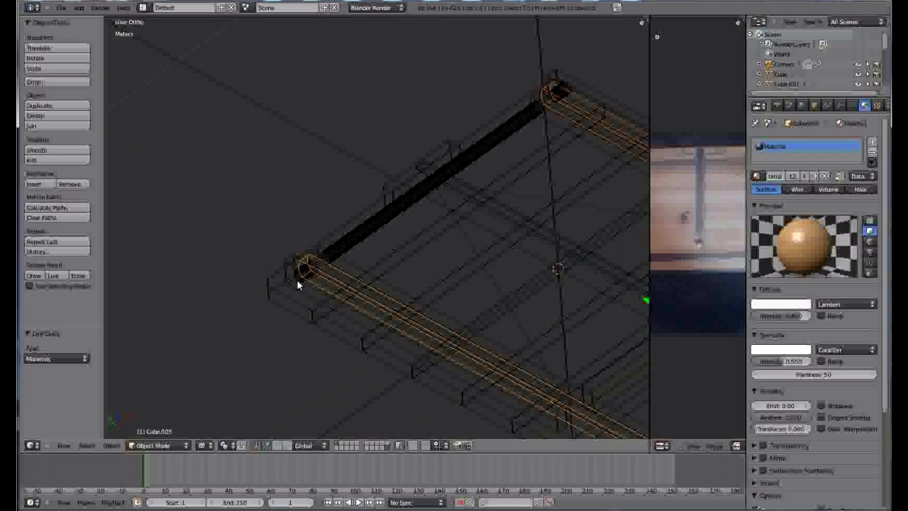
shift+right_click(296, 278)
shift+right_click(293, 290)
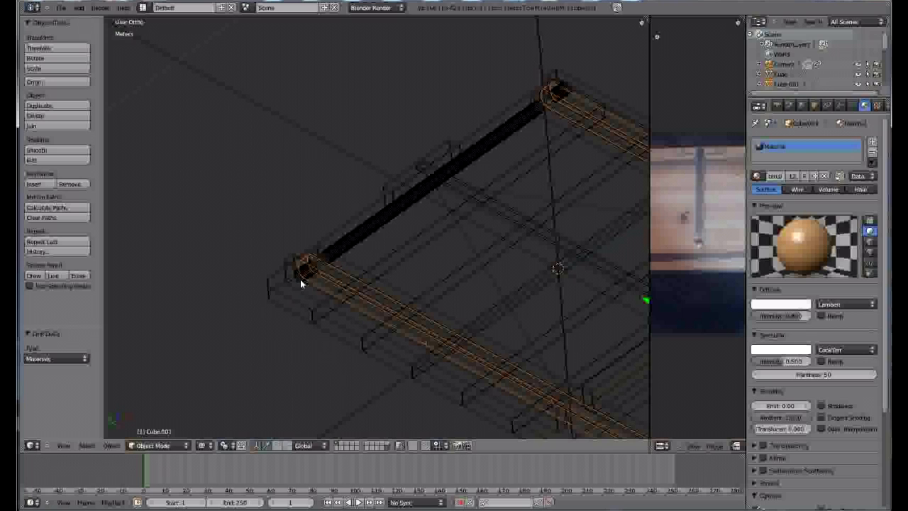
shift+right_click(311, 279)
key(KP_Decimal)
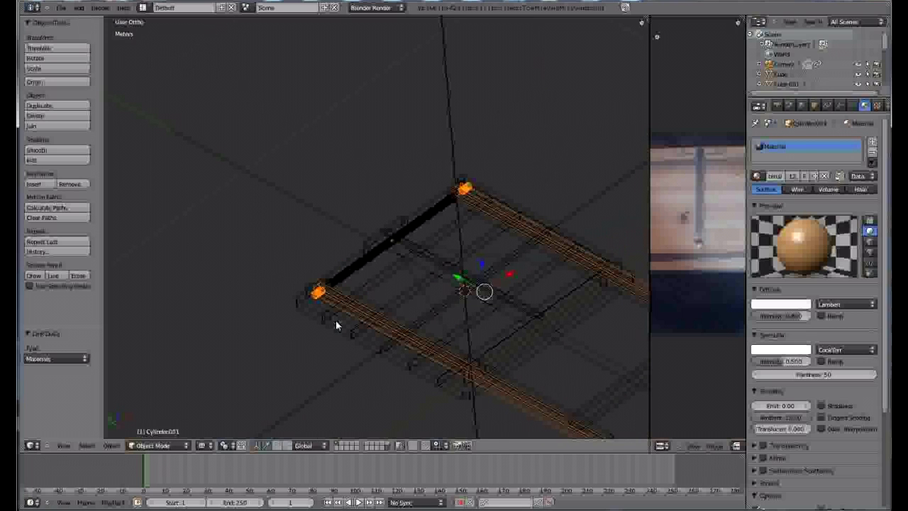
key(ctrl+p)
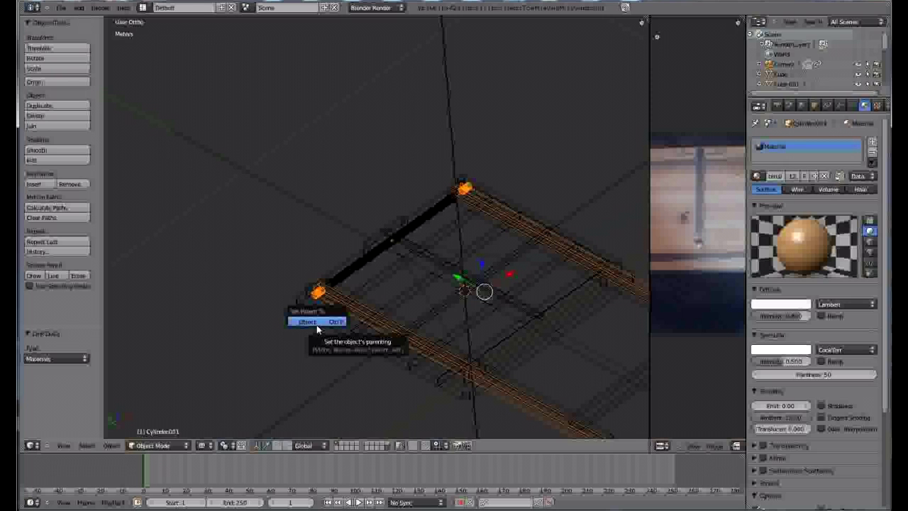
click(317, 323)
Step: Select only the hinge pins, return to solid display and try rotating them about the X axis to test the outer legs
scroll(318, 322, down, 4)
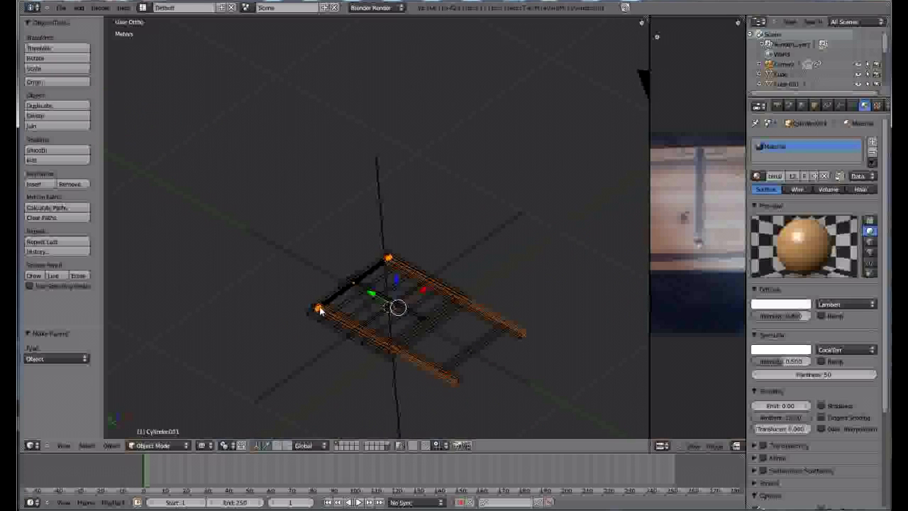
right_click(318, 311)
right_click(319, 311)
right_click(319, 311)
right_click(318, 312)
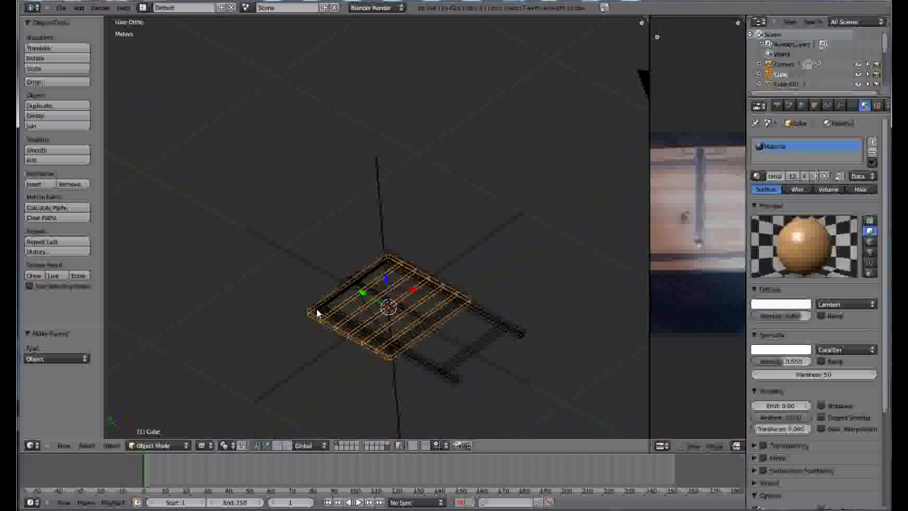
scroll(317, 313, up, 5)
right_click(314, 318)
scroll(340, 351, down, 2)
middle_drag(364, 376, 428, 387)
key(z)
key(r)
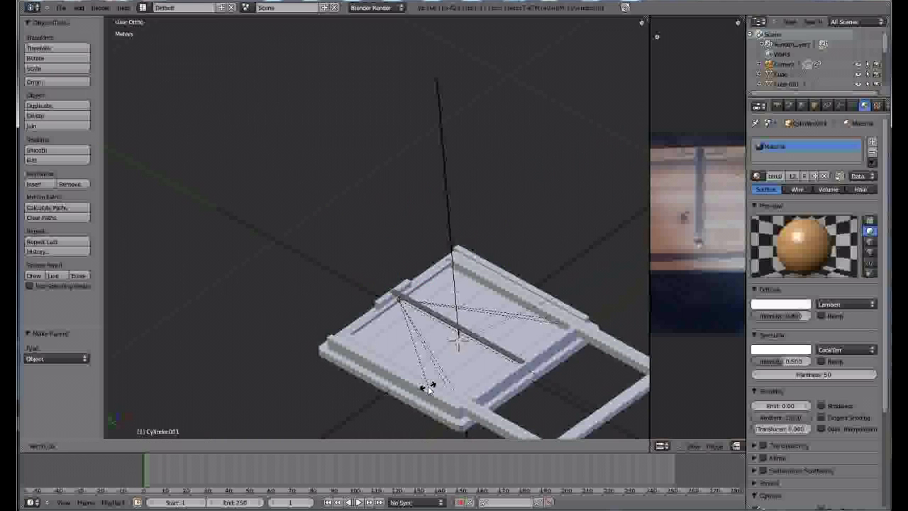
key(x)
right_click(414, 302)
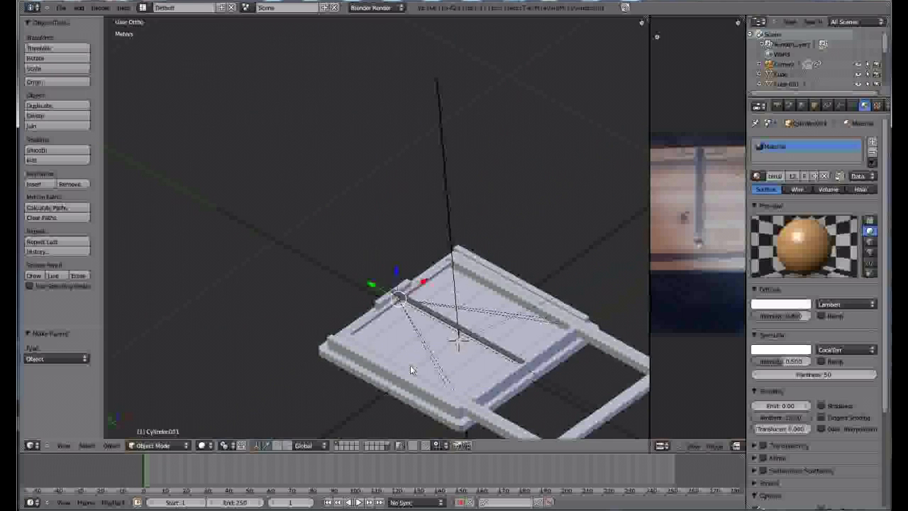
scroll(462, 423, down, 2)
scroll(464, 409, up, 4)
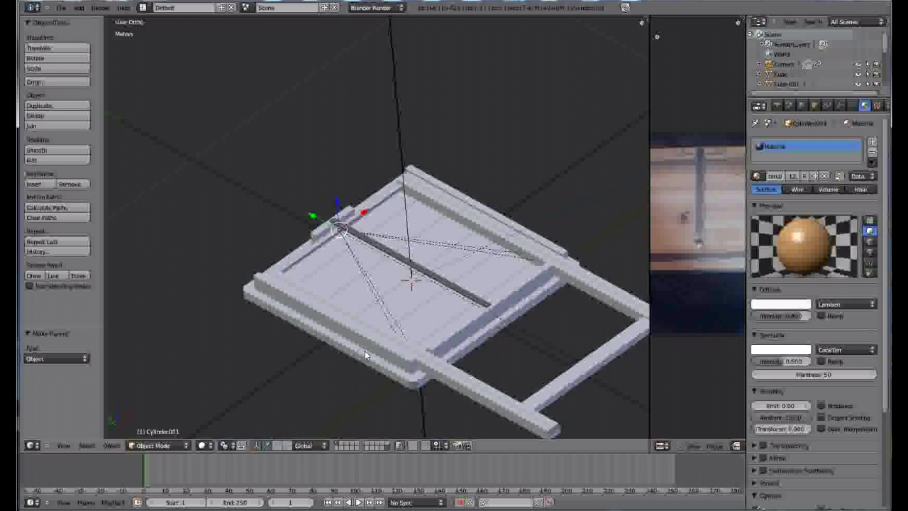
scroll(369, 344, down, 3)
scroll(419, 415, up, 2)
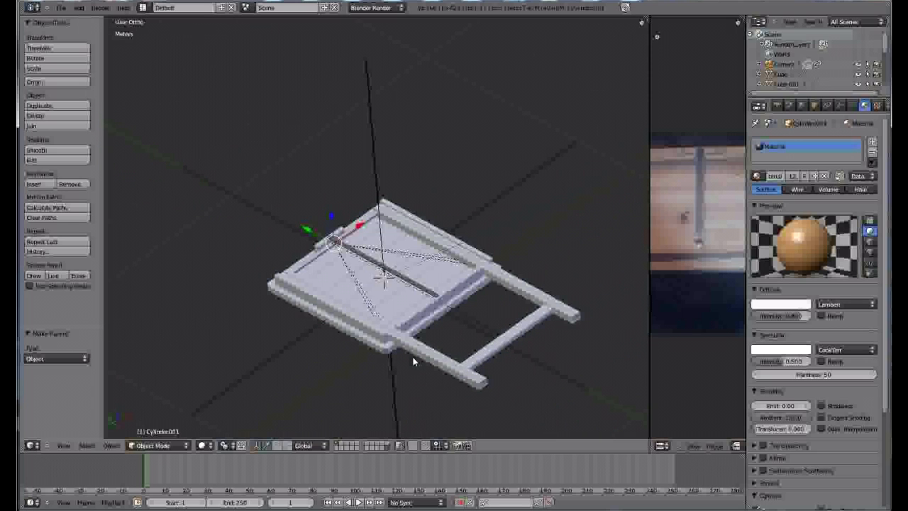
scroll(412, 355, up, 1)
scroll(441, 310, up, 1)
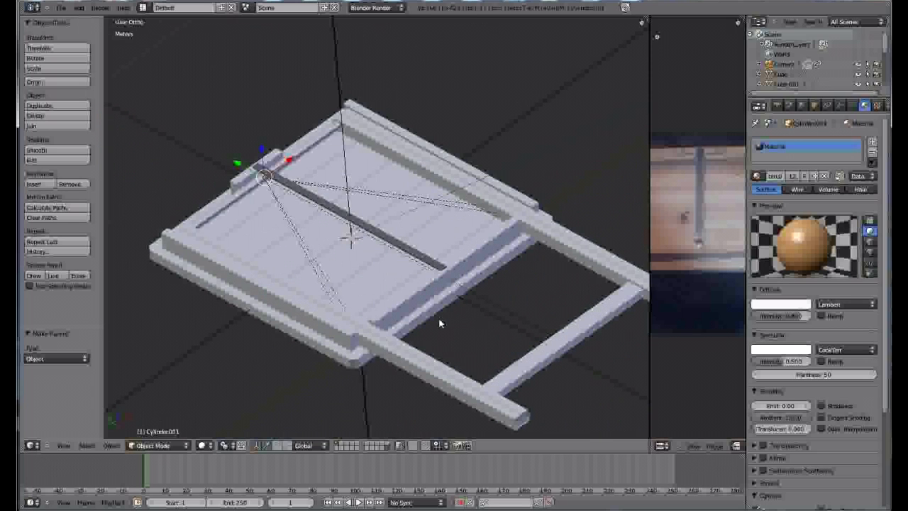
Step: Select the tabletop and try moving it about 30.5 cm along the Y axis to test which parts follow
right_click(334, 357)
scroll(342, 348, down, 2)
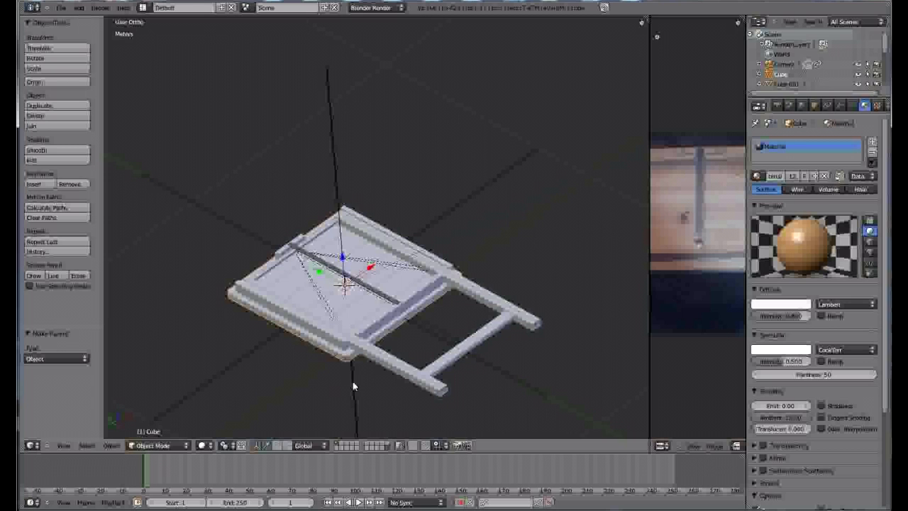
scroll(353, 381, up, 2)
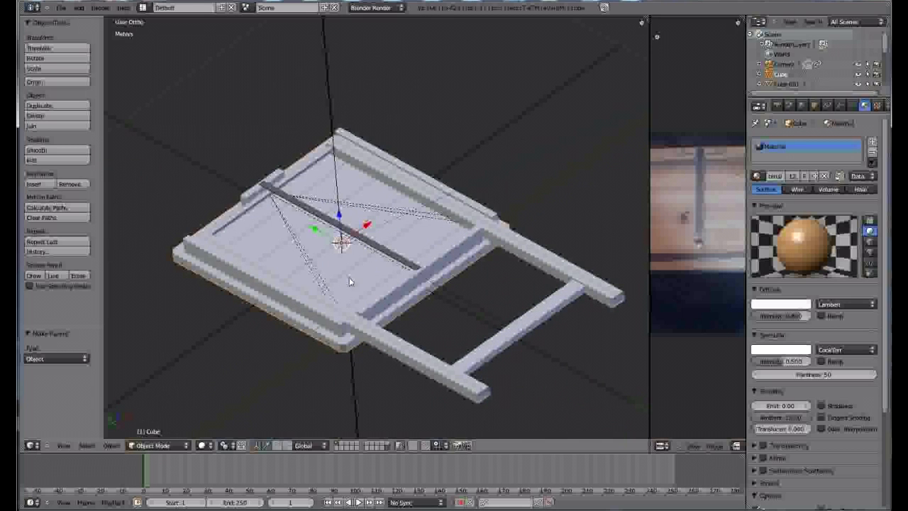
scroll(346, 286, down, 1)
key(g)
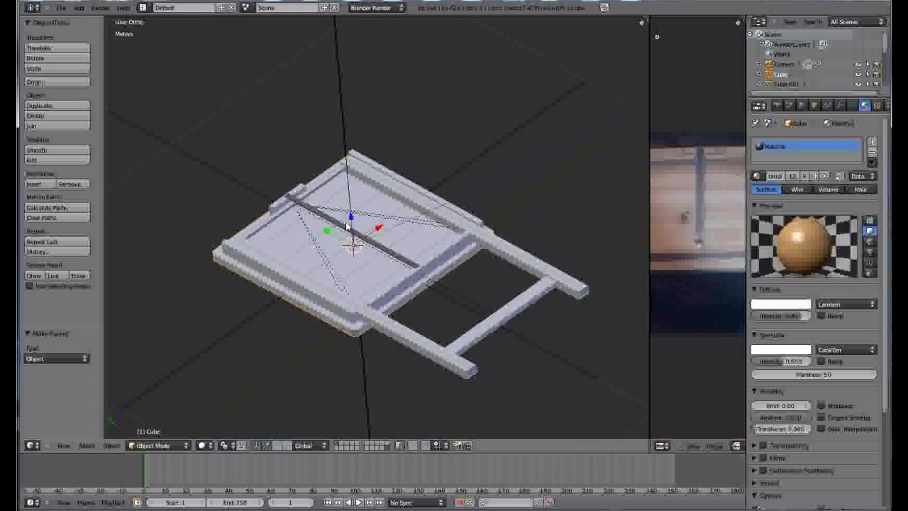
click(248, 196)
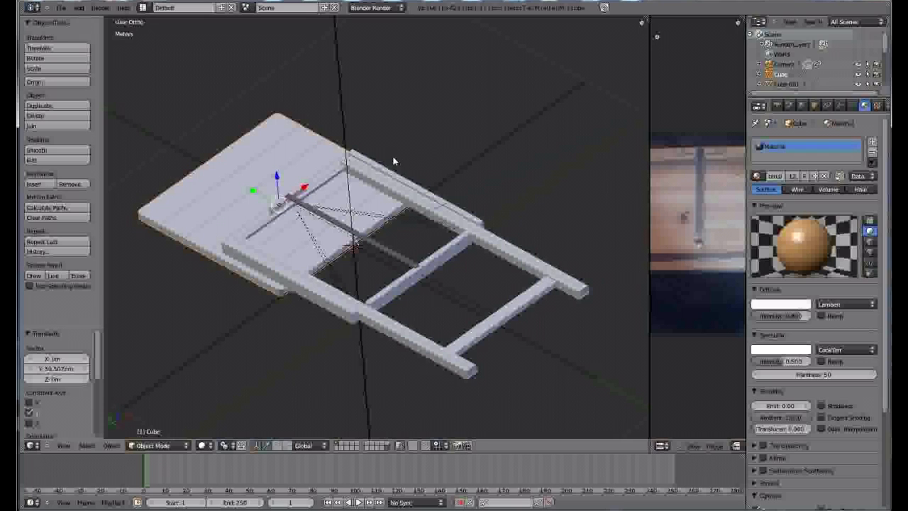
key(ctrl+z)
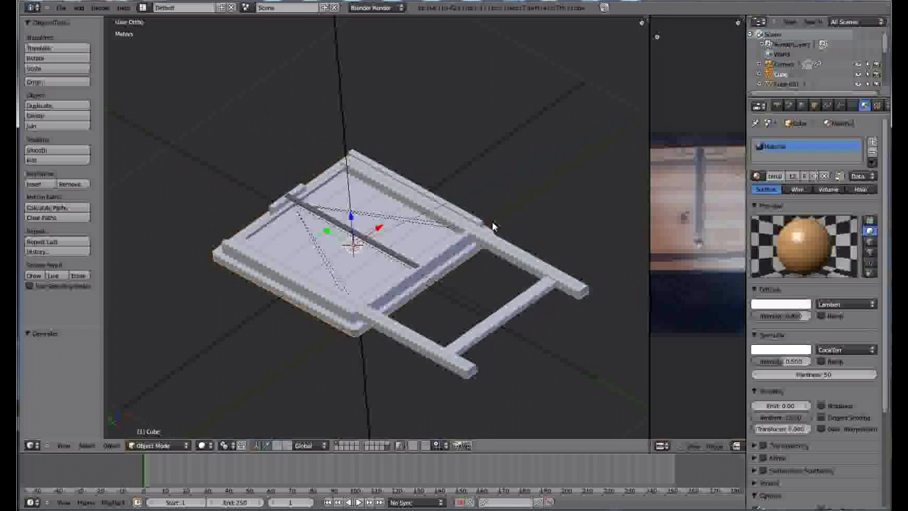
Step: Select the two side rails, the end rail and the short end block with the tabletop active, and parent them to the tabletop
scroll(400, 290, up, 2)
right_click(401, 285)
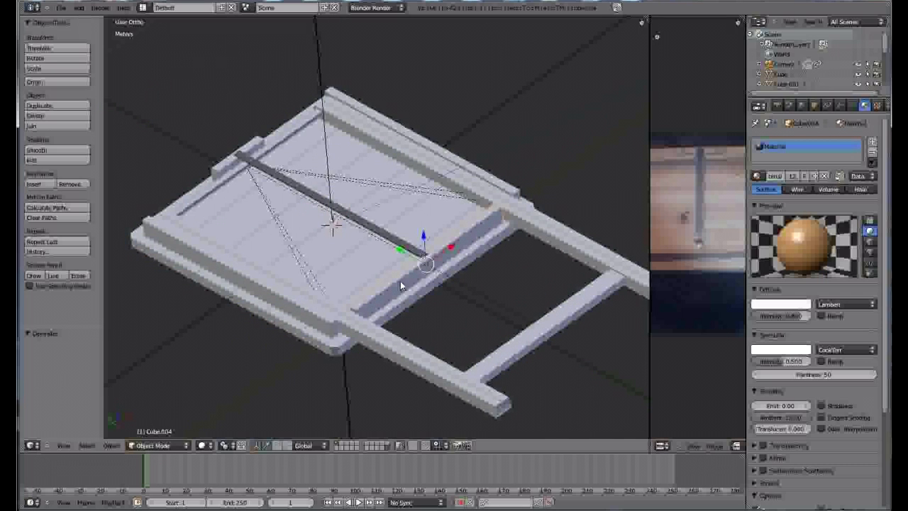
right_click(503, 182)
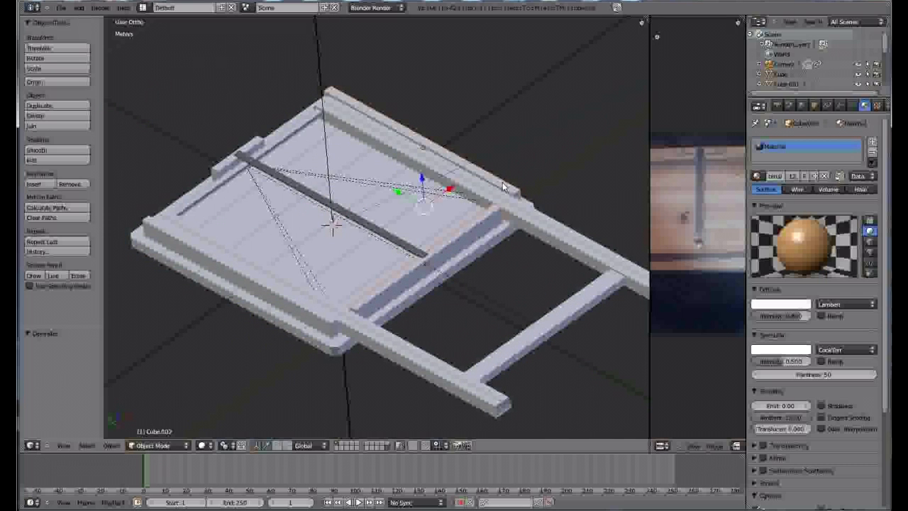
right_click(215, 169)
right_click(180, 251)
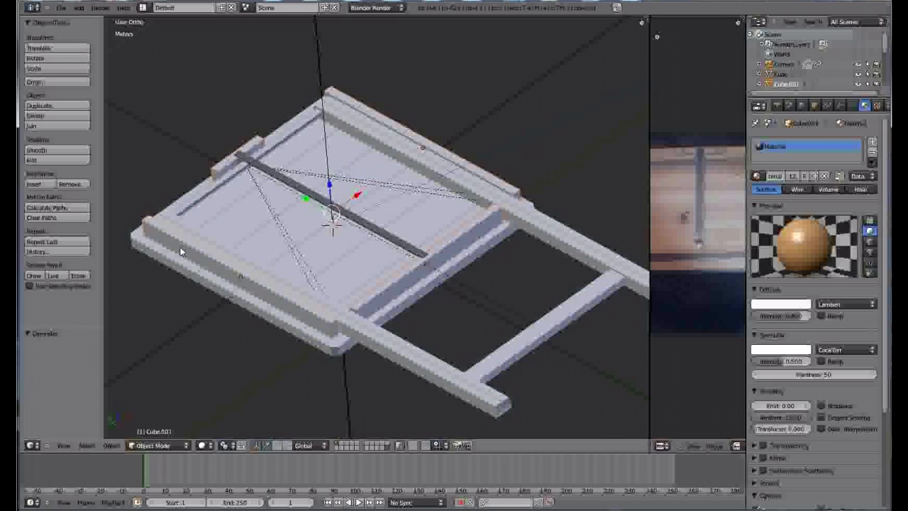
right_click(222, 294)
key(ctrl+p)
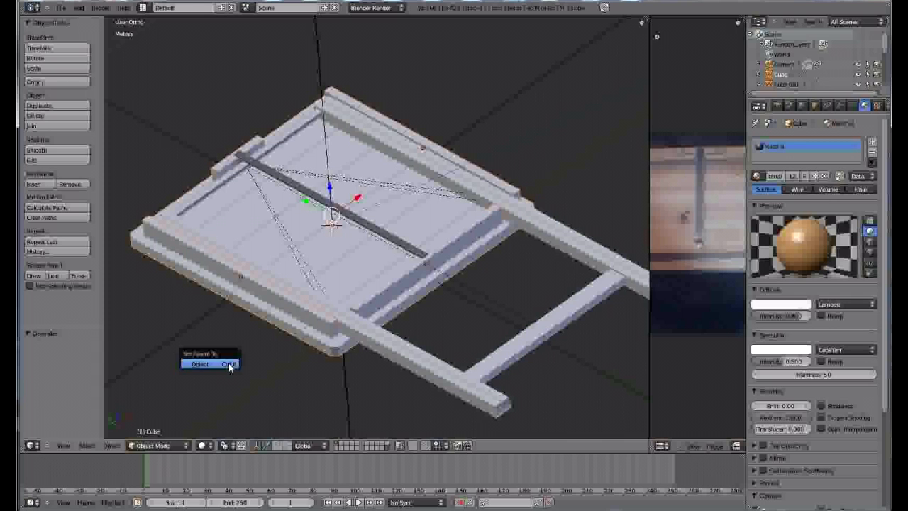
click(228, 367)
Step: Try sliding the tabletop along the Y axis to test whether its frame rails follow
scroll(241, 369, down, 4)
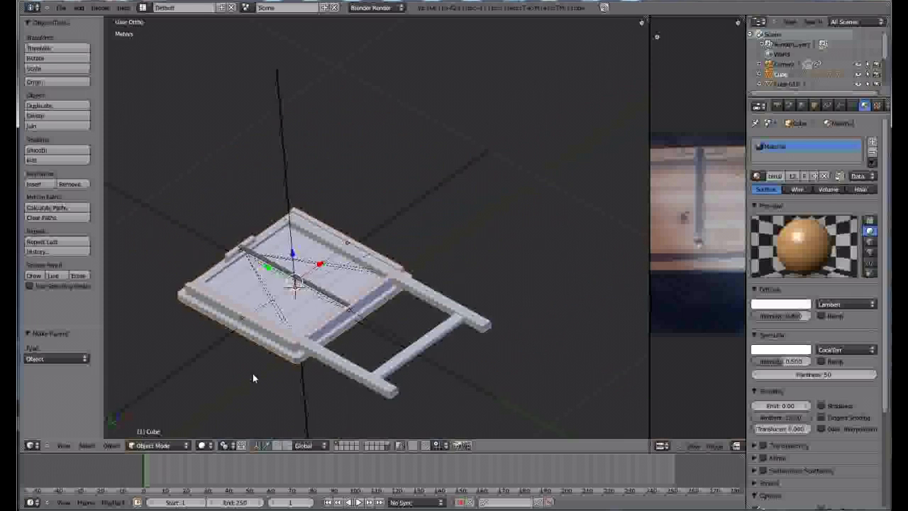
scroll(217, 335, up, 5)
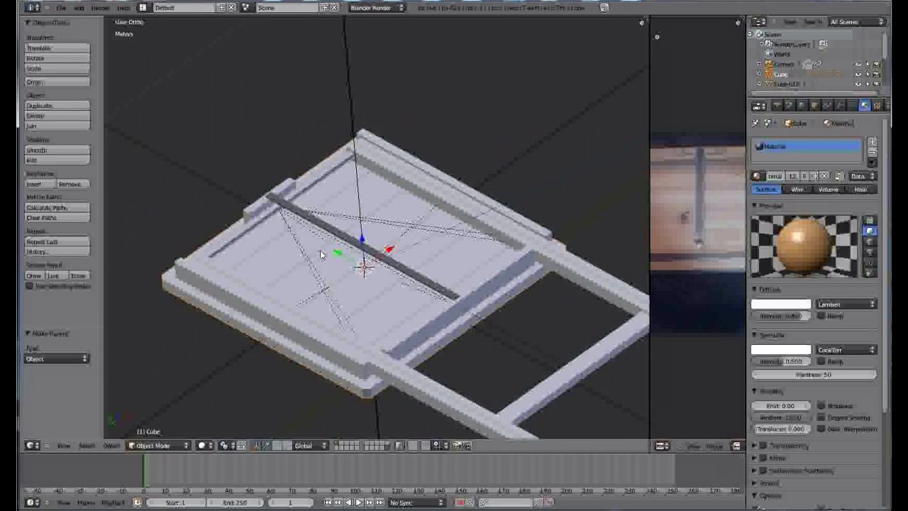
drag(336, 252, 213, 173)
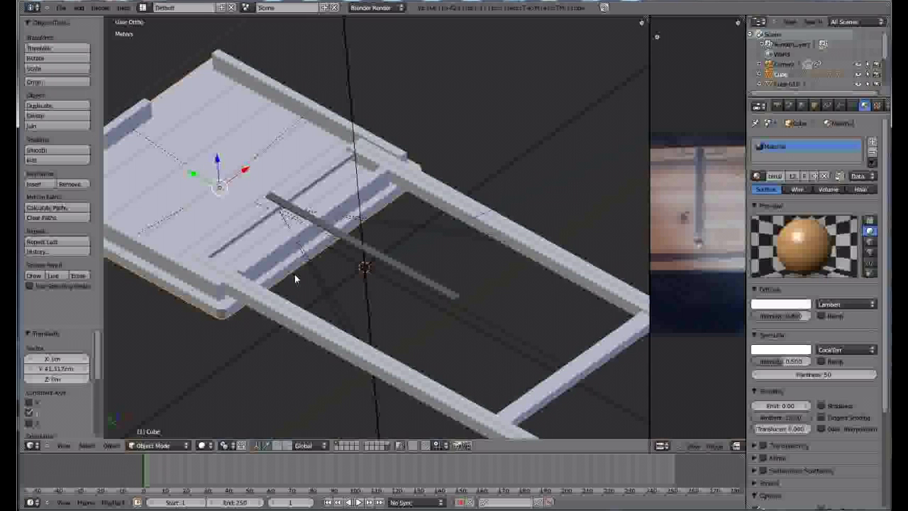
key(ctrl+z)
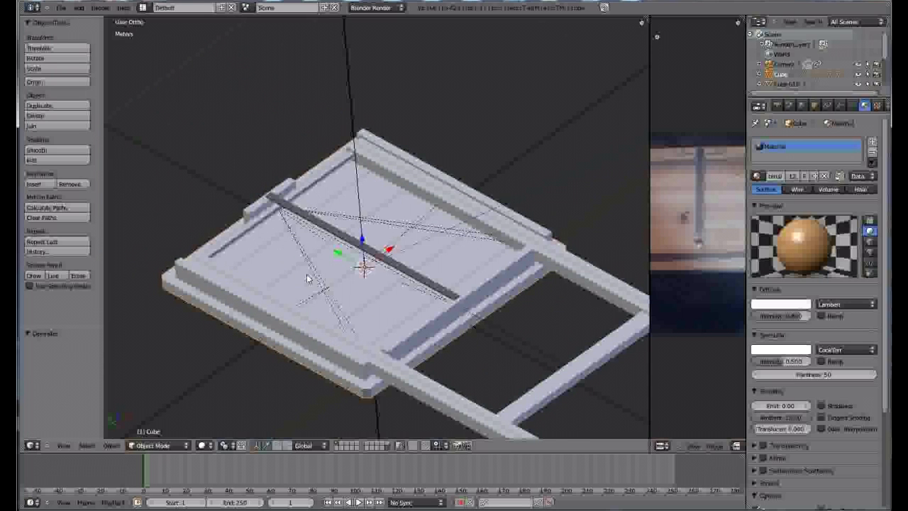
Step: Switch to wireframe display and select the outer-leg hinge pins together with the long hinge cylinder
scroll(249, 277, down, 1)
scroll(248, 278, up, 6)
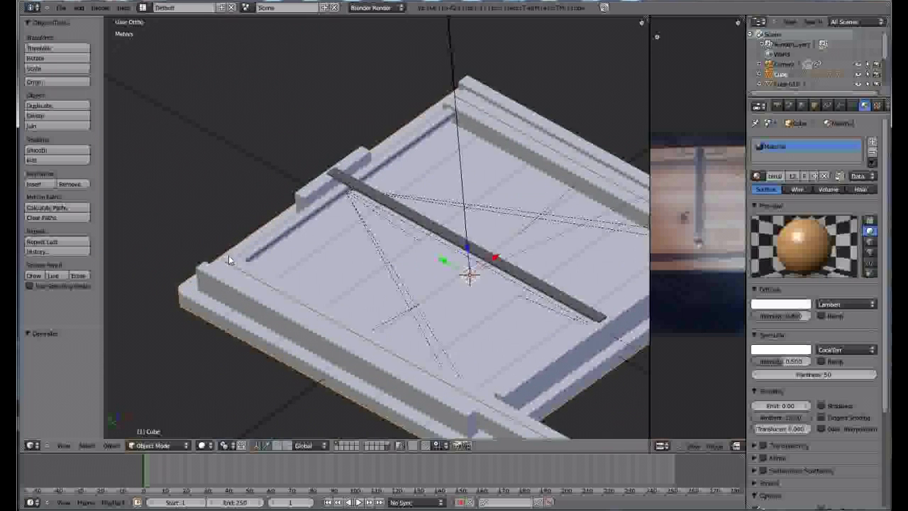
key(z)
right_click(211, 288)
right_click(213, 287)
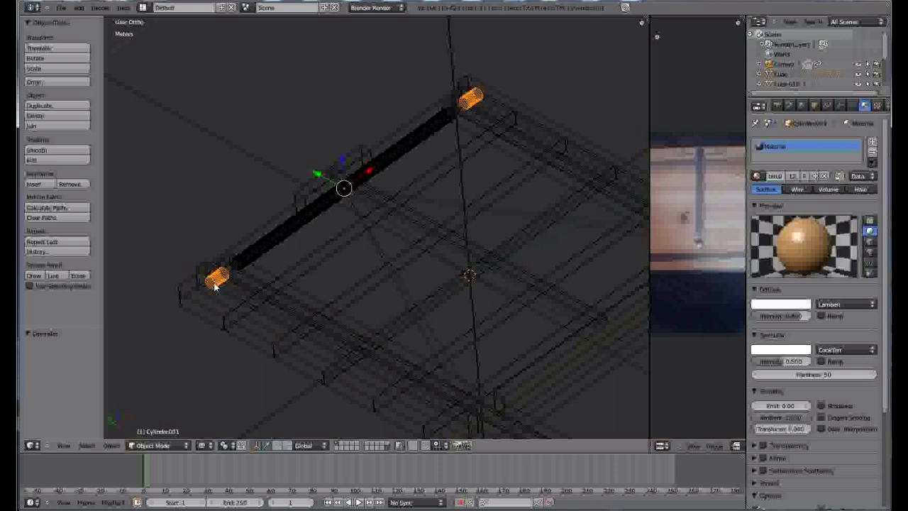
right_click(260, 253)
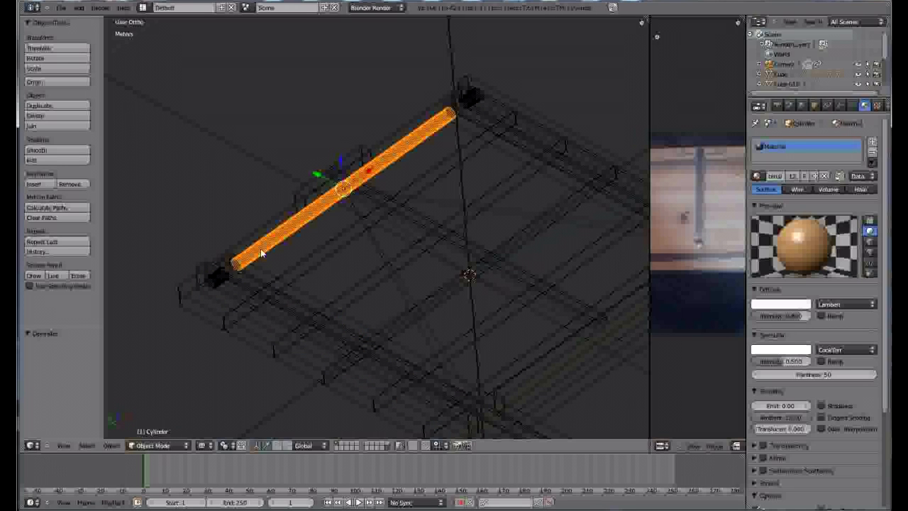
shift+right_click(213, 286)
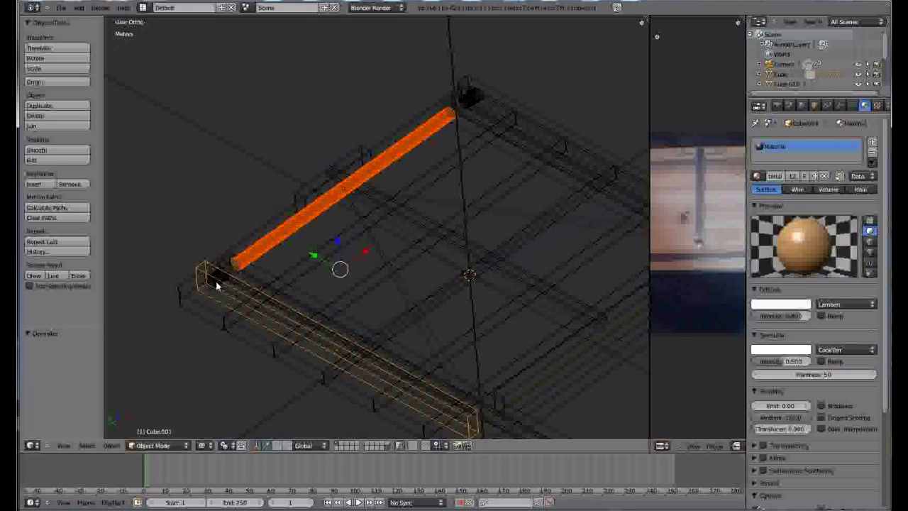
shift+right_click(214, 286)
scroll(215, 284, up, 4)
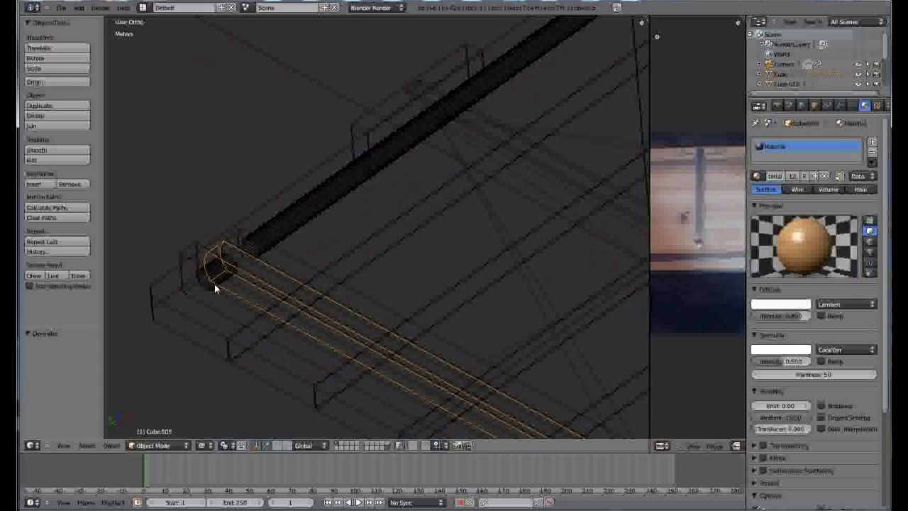
right_click(213, 282)
right_click(213, 283)
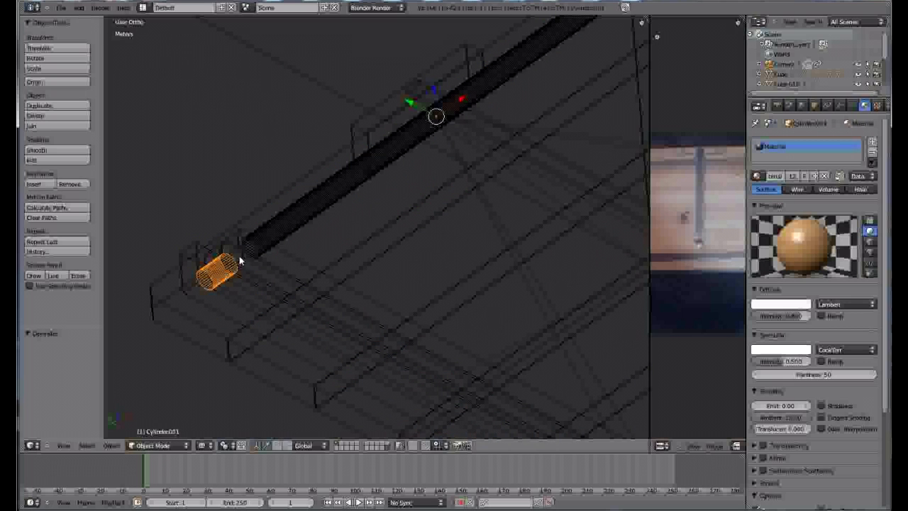
shift+right_click(311, 213)
key(KP_Decimal)
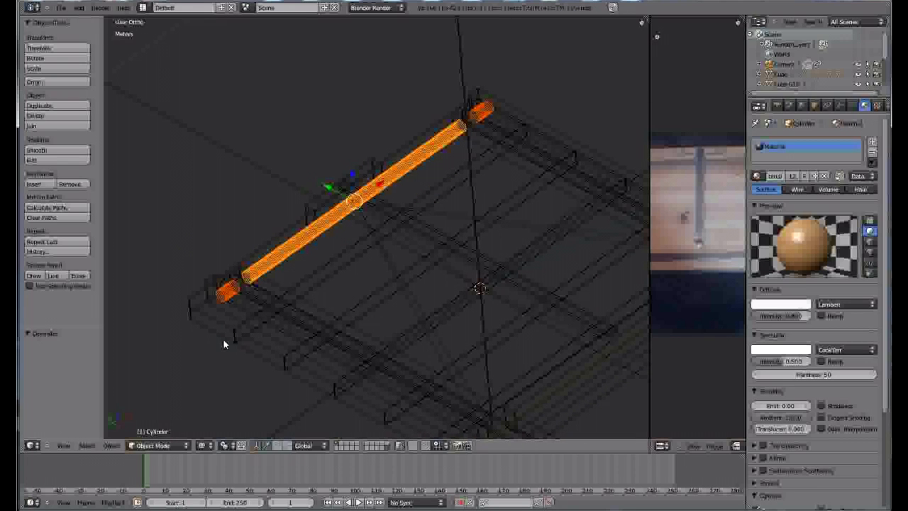
Step: Add the tabletop to the selection as the active object and parent the hinge pins and cylinder to it
shift+right_click(225, 340)
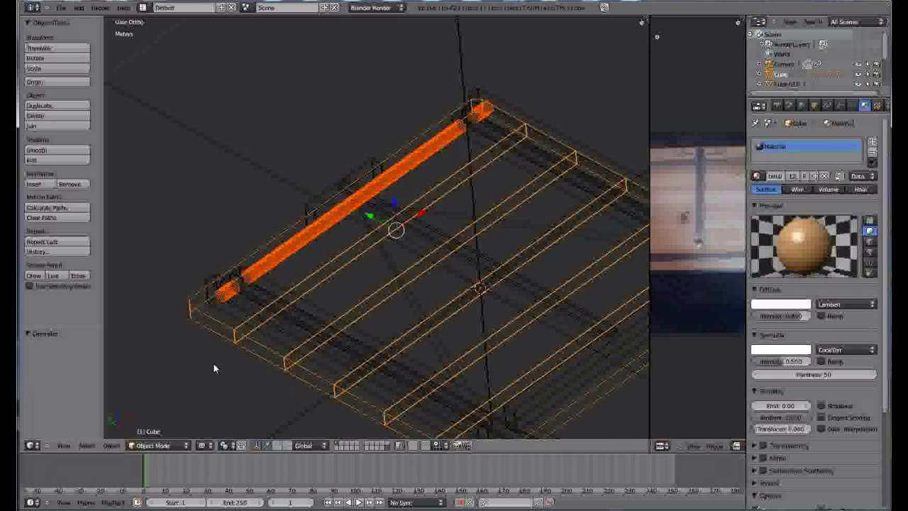
key(ctrl+p)
click(214, 365)
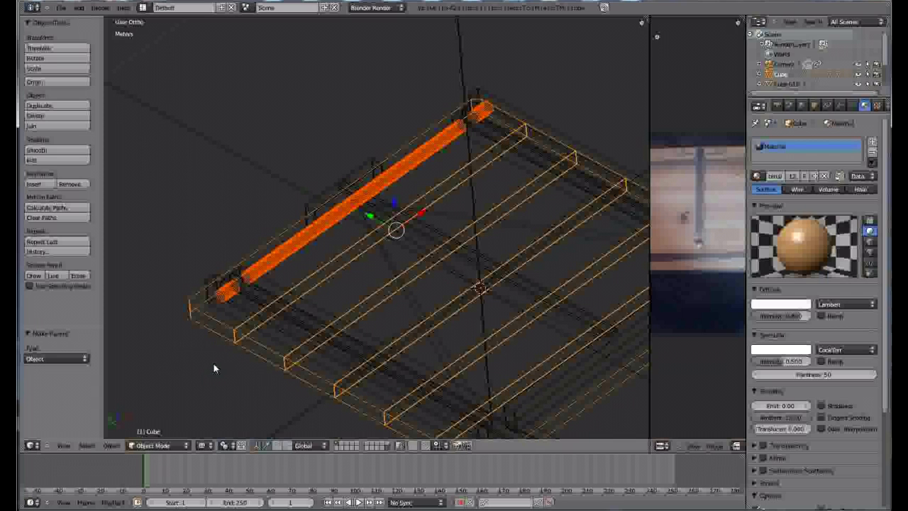
Step: Clear the selection, return to solid display and select only the tabletop
key(KP_Decimal)
key(a)
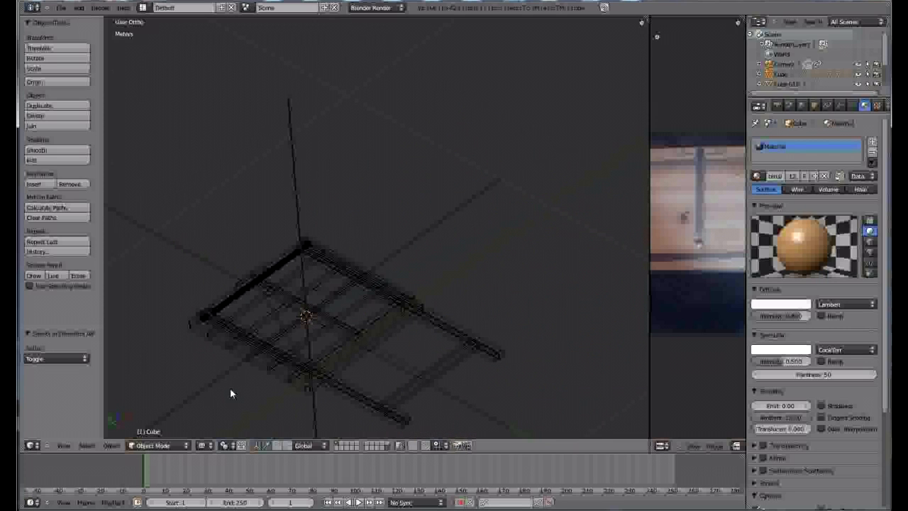
key(z)
scroll(229, 388, up, 4)
right_click(269, 342)
scroll(306, 346, down, 3)
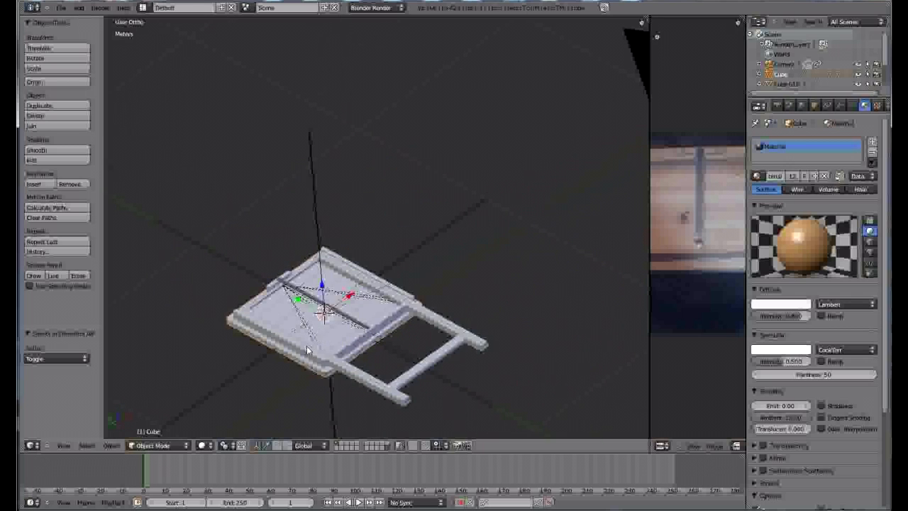
Step: Try lifting the tabletop along the Z axis to test whether the hinges and legs follow
drag(321, 287, 318, 152)
scroll(339, 309, up, 2)
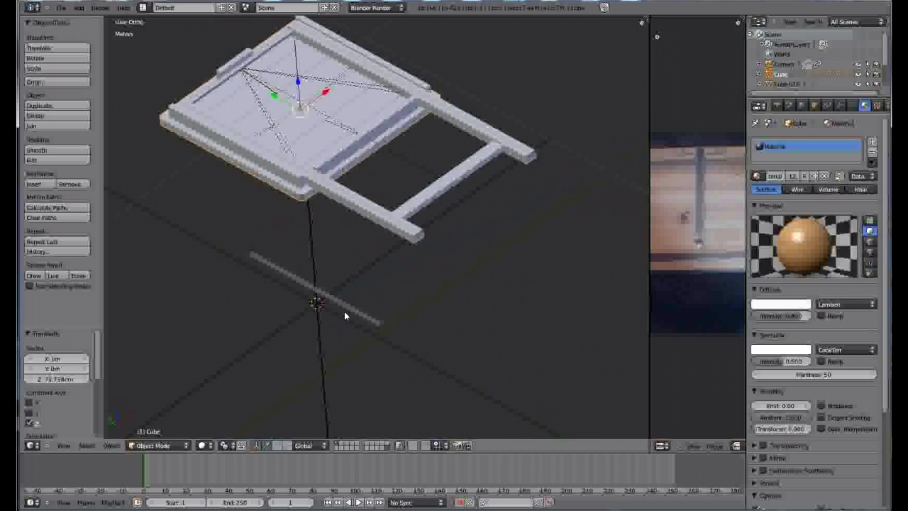
key(ctrl+z)
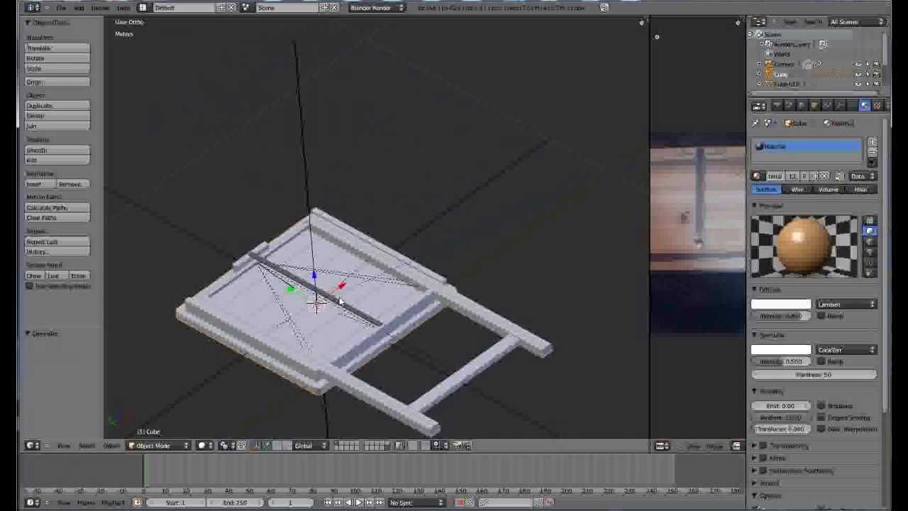
Step: Select the dark lengthwise bar under the tabletop, make the tabletop the active object and parent the bar to it
scroll(340, 302, up, 1)
right_click(340, 303)
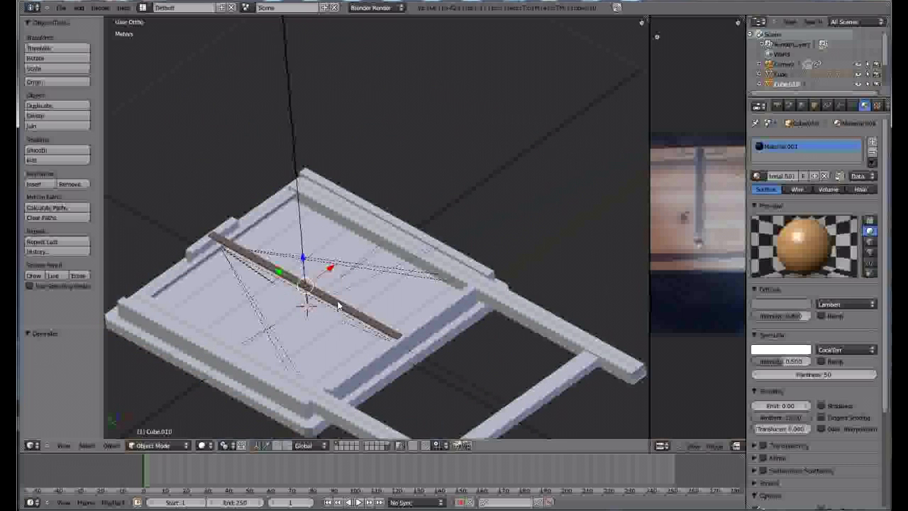
right_click(227, 395)
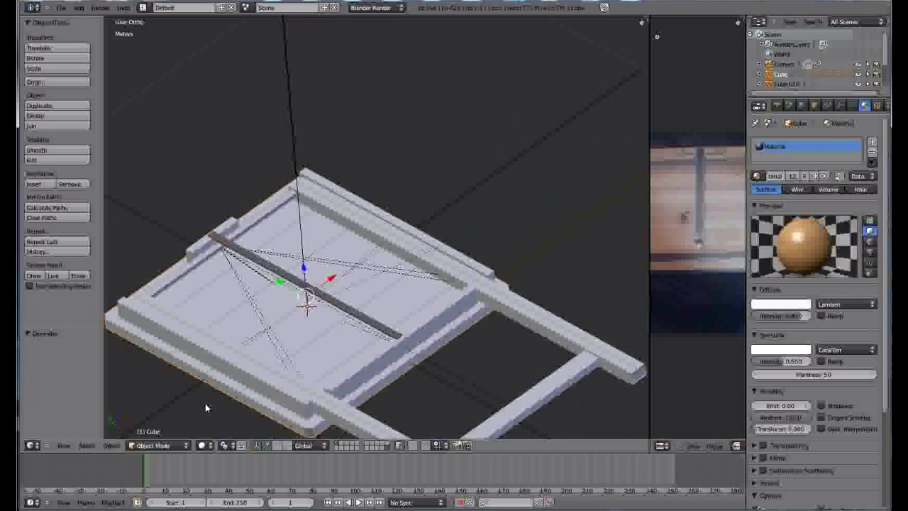
key(ctrl+p)
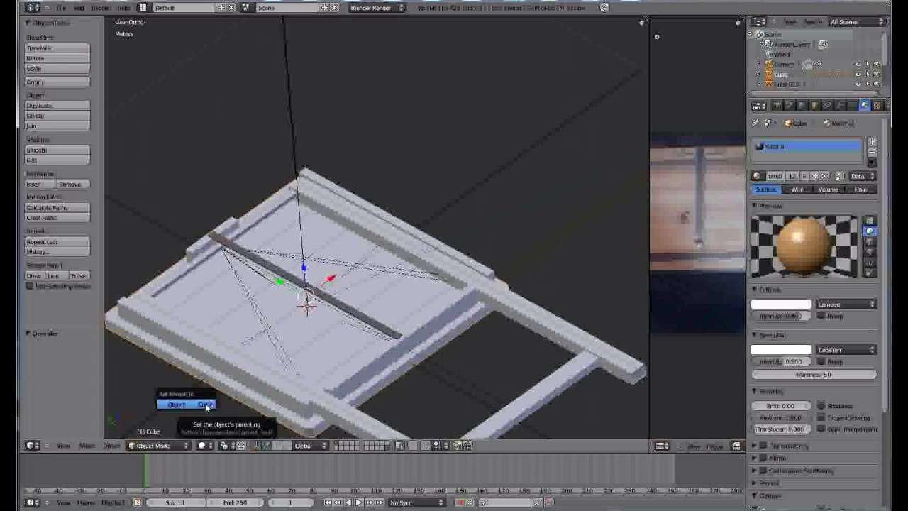
click(205, 406)
Step: Try raising the tabletop along the Z axis again to test whether the dark bar moves with it
scroll(205, 403, down, 2)
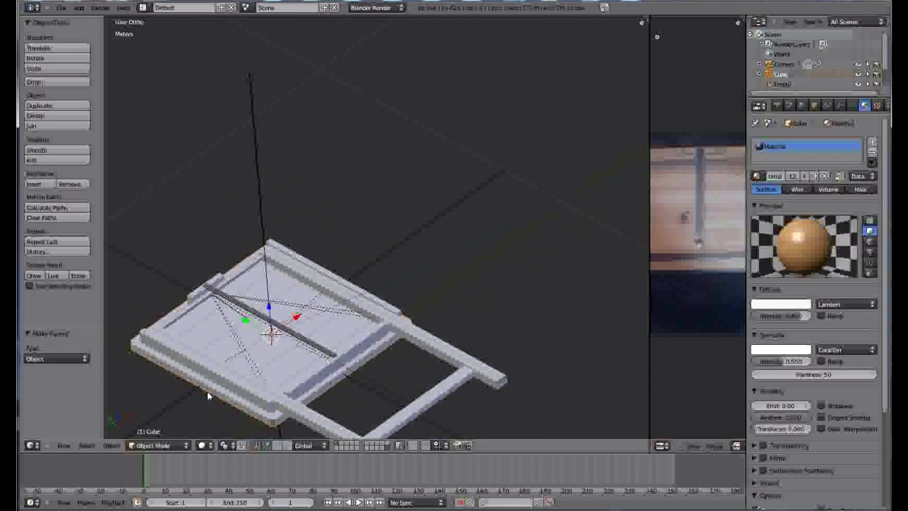
drag(272, 309, 266, 159)
key(ctrl+z)
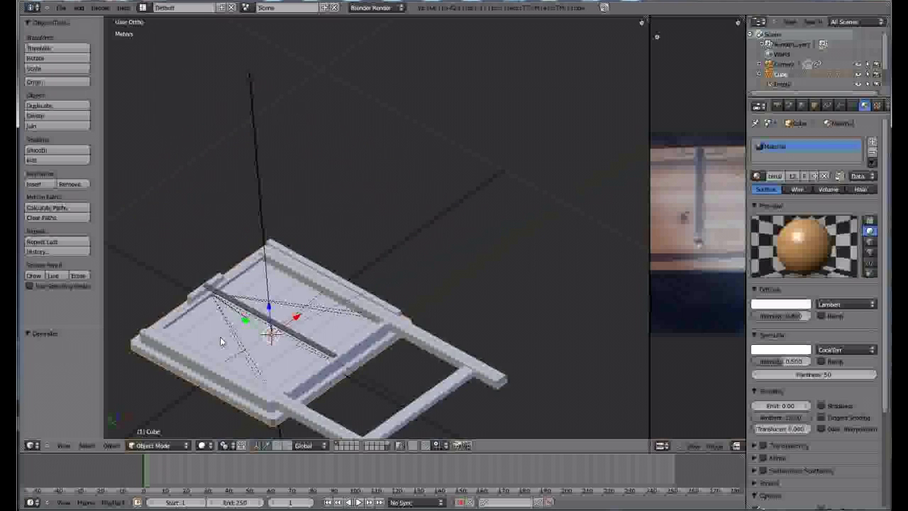
scroll(220, 336, down, 3)
scroll(198, 416, up, 4)
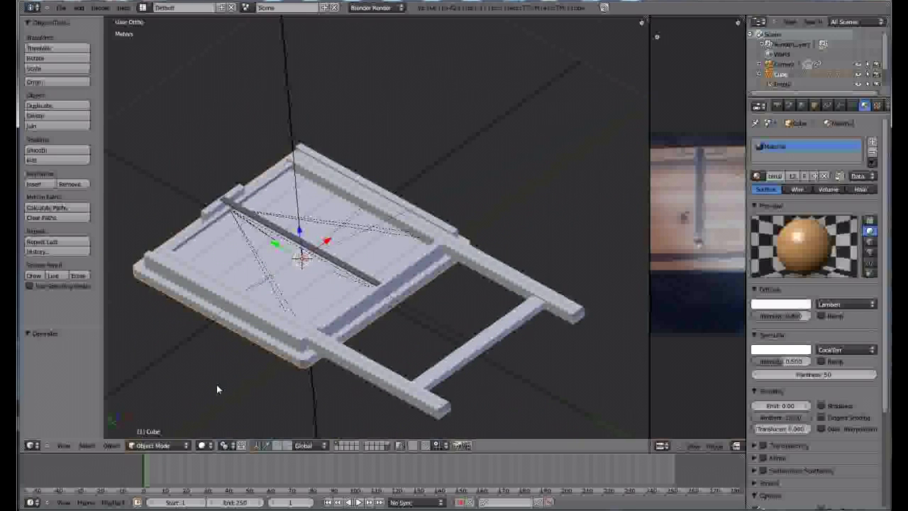
Step: Examine the folded table from above and from several angles, including its underside and extended legs
scroll(229, 388, down, 2)
key(KP_7)
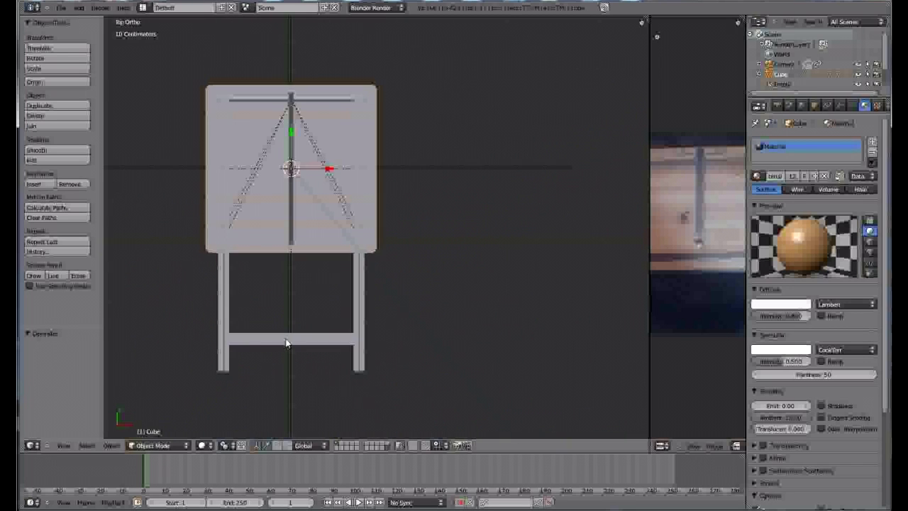
scroll(294, 351, down, 3)
middle_drag(294, 348, 240, 418)
scroll(248, 264, up, 5)
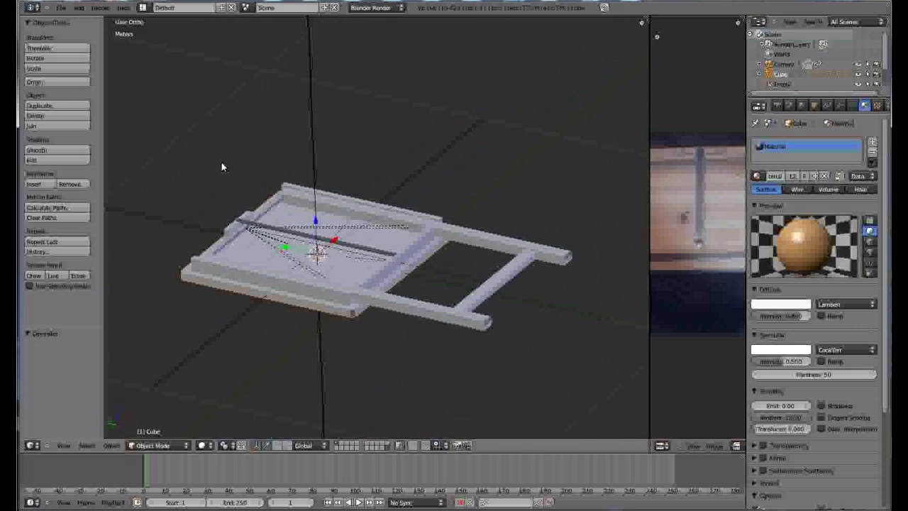
middle_drag(380, 271, 215, 285)
scroll(277, 299, up, 1)
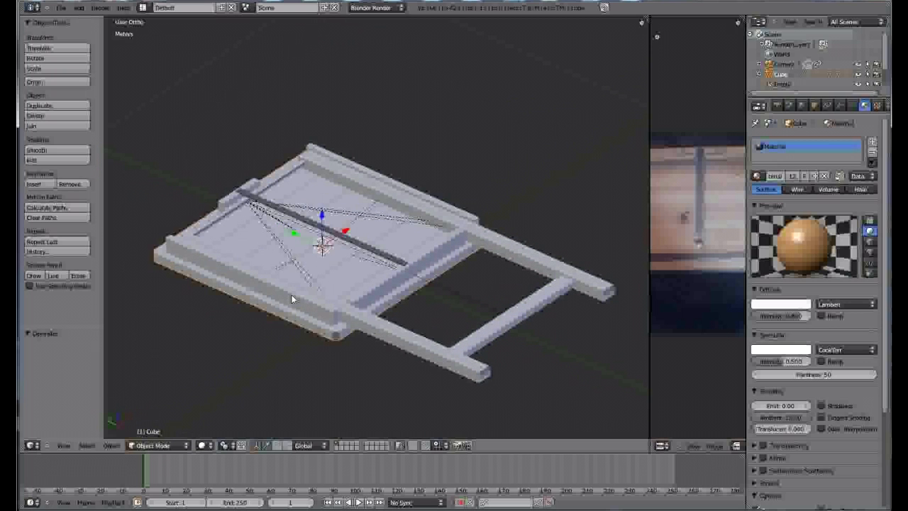
scroll(334, 304, down, 5)
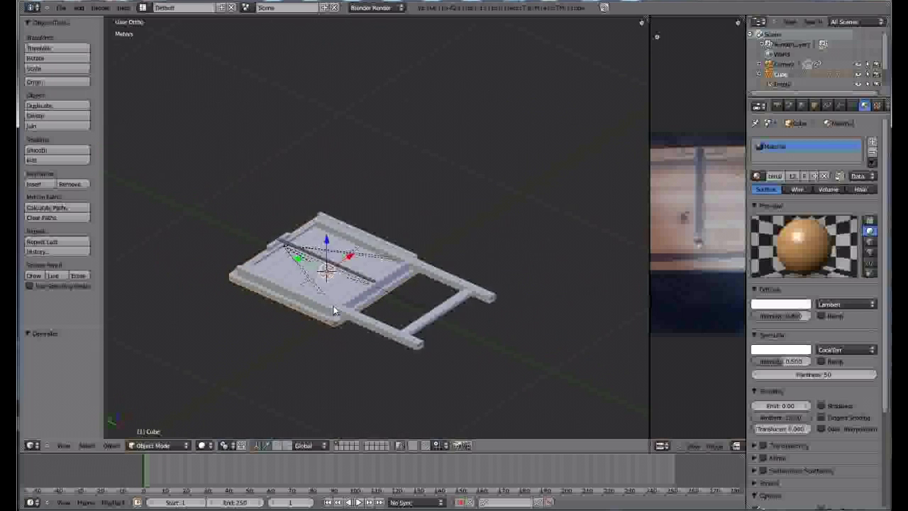
scroll(334, 302, up, 3)
scroll(333, 302, up, 2)
Step: Select every object of the table and put them all in a new group named table1
key(a)
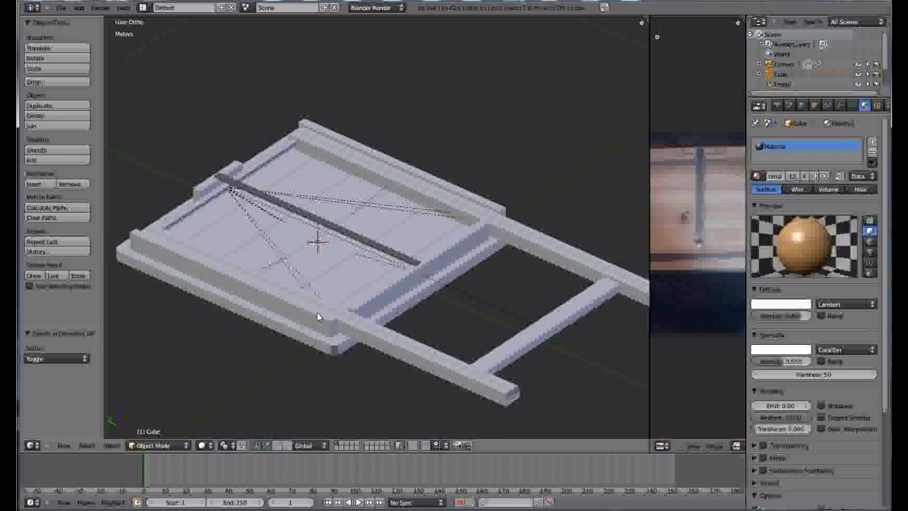
key(a)
scroll(317, 312, down, 2)
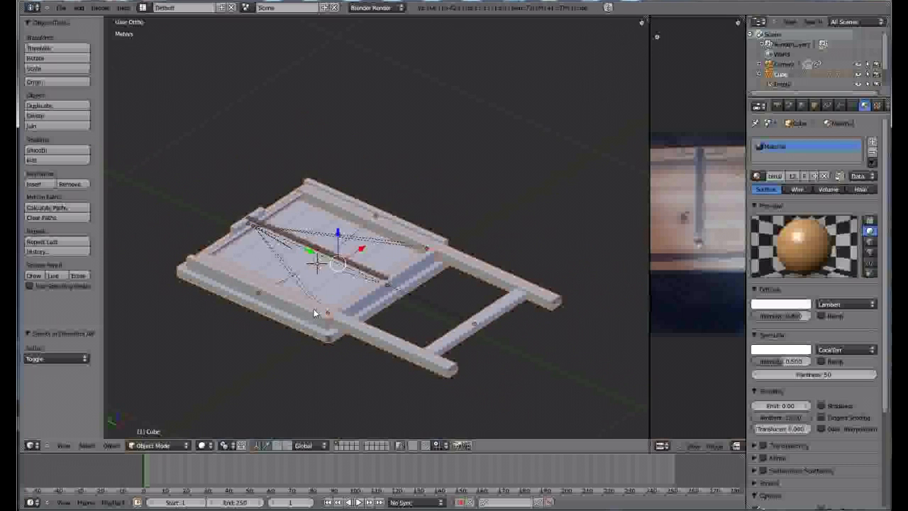
scroll(312, 308, up, 1)
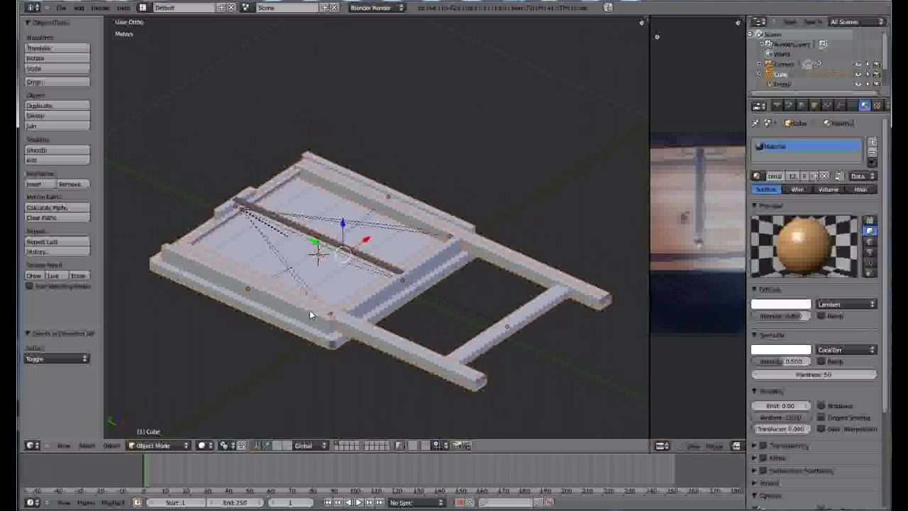
key(ctrl+g)
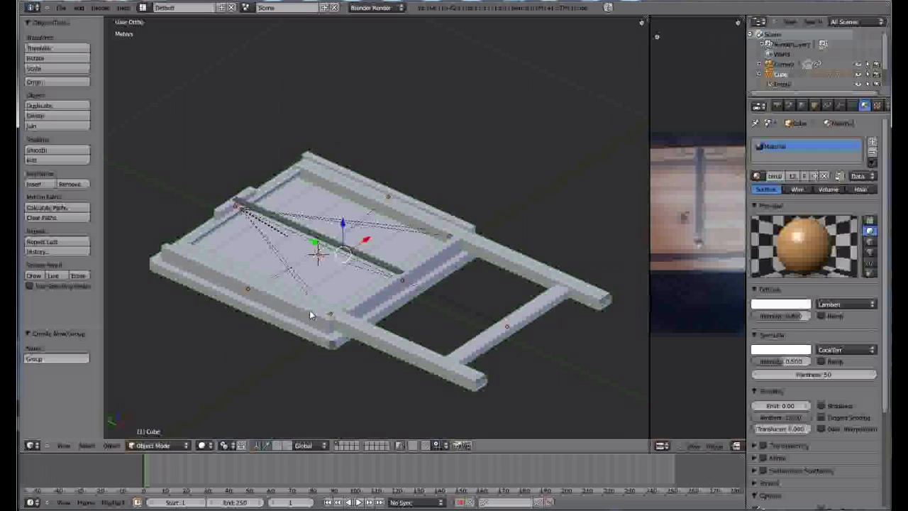
click(46, 359)
text(table1)
key(Return)
scroll(236, 308, down, 3)
scroll(250, 353, up, 3)
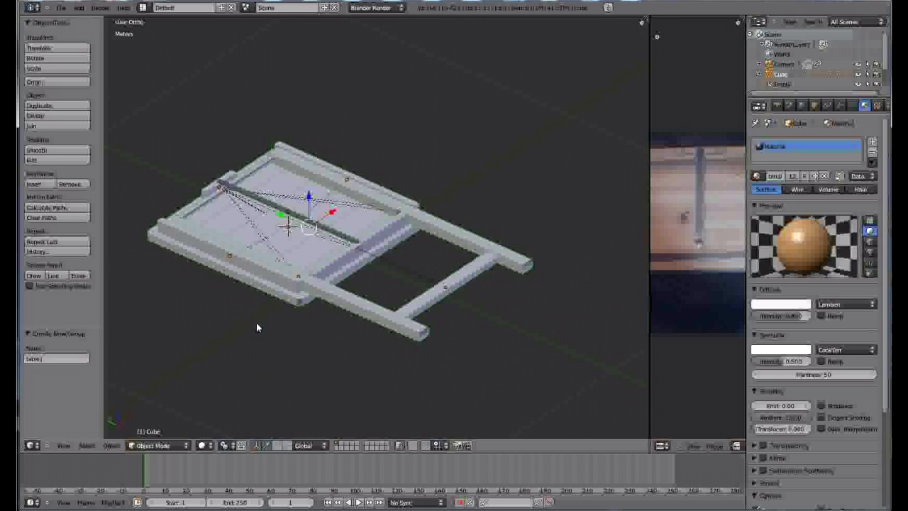
Step: Clear the selection, pick only the tabletop and select all objects belonging to the same group
key(a)
right_click(242, 281)
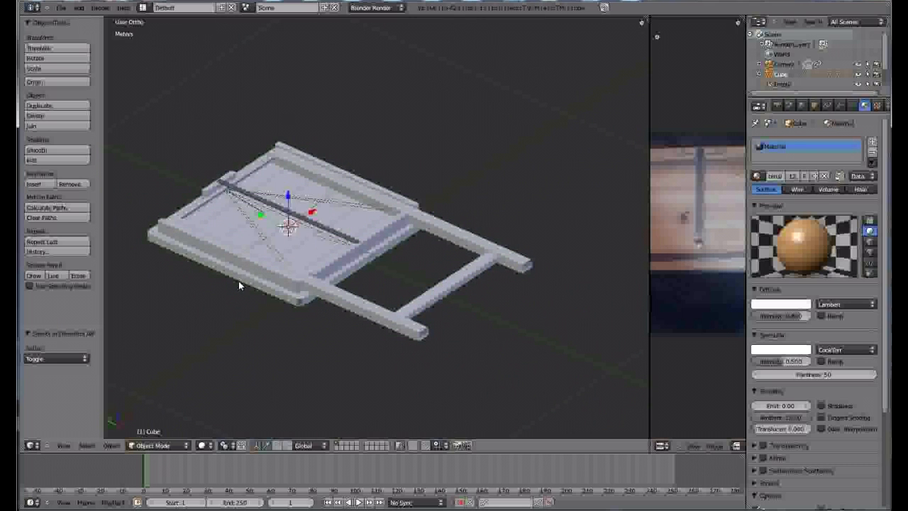
scroll(148, 252, up, 1)
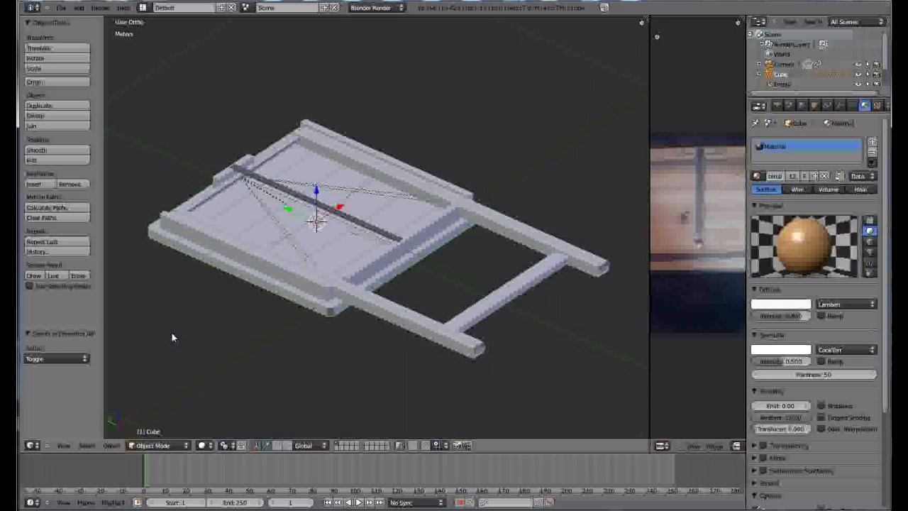
key(shift+g)
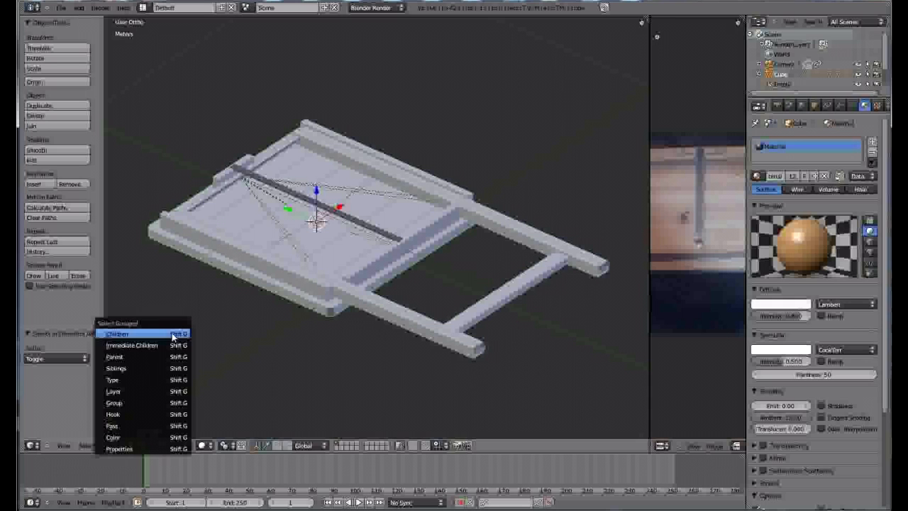
click(115, 402)
scroll(302, 331, down, 2)
middle_drag(313, 324, 263, 320)
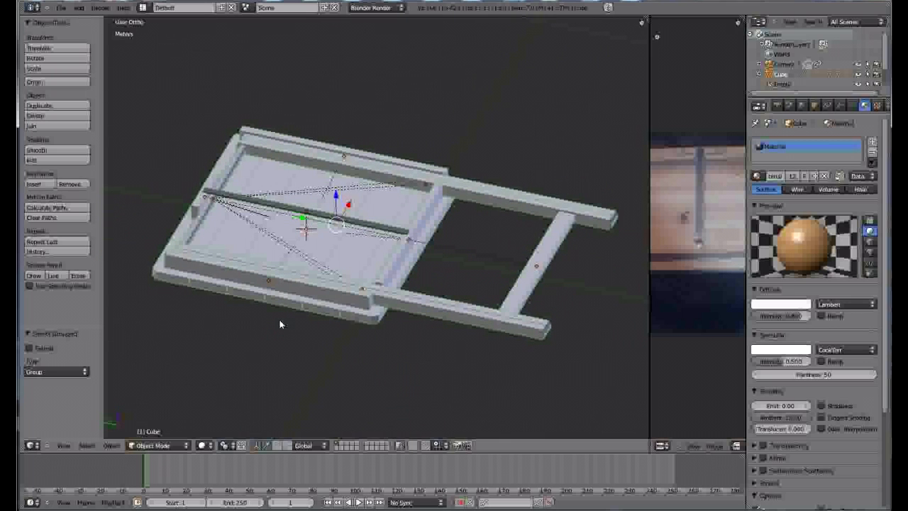
Step: Select the long hinge cylinder of the leg frame with the crossbar and rotate it 120° about the X axis in side view
right_click(393, 304)
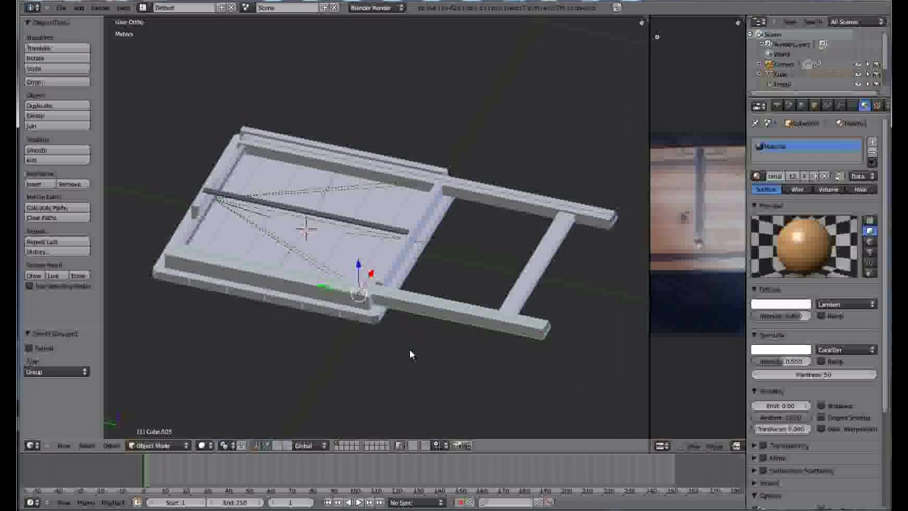
key(KP_3)
scroll(409, 349, down, 3)
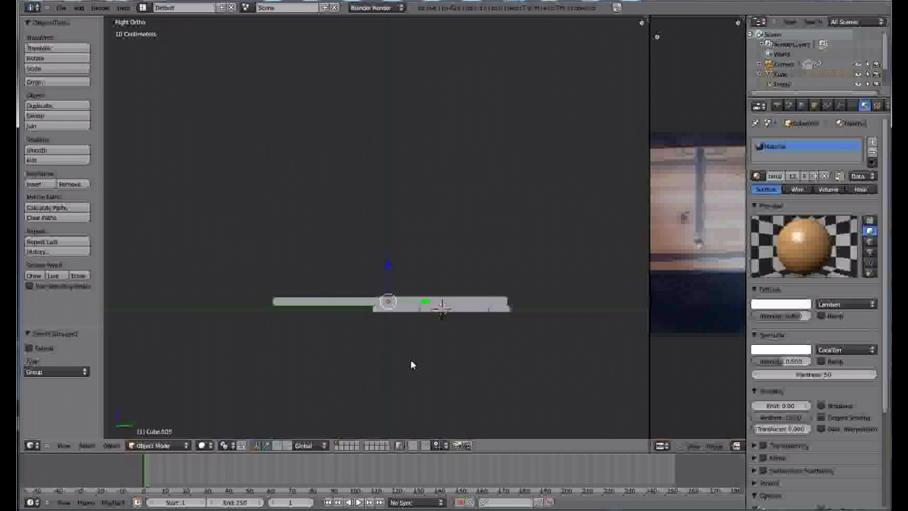
scroll(482, 321, up, 3)
right_click(528, 269)
middle_drag(528, 269, 469, 303)
key(KP_3)
scroll(562, 255, up, 1)
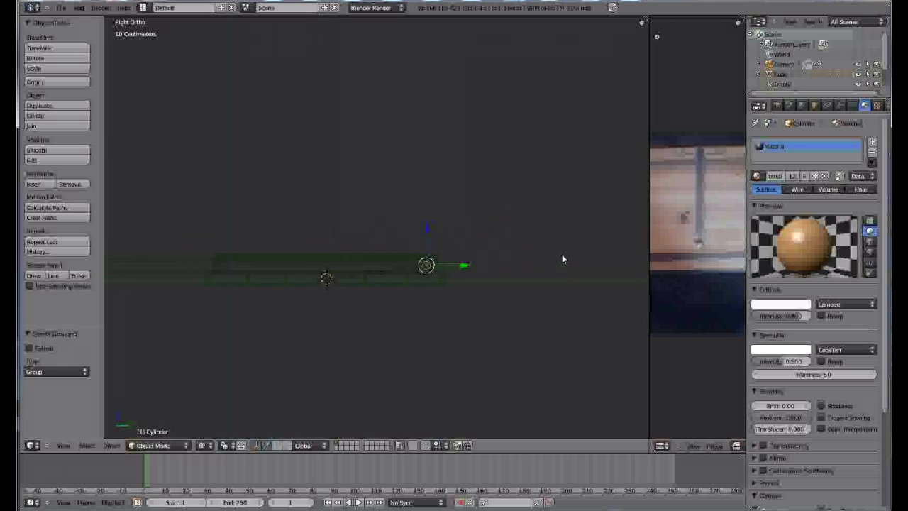
key(z)
scroll(490, 287, down, 2)
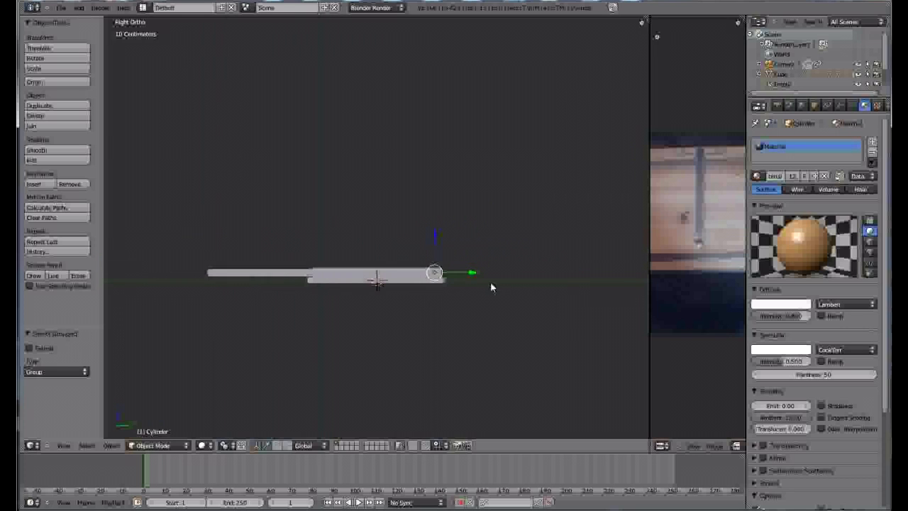
key(r)
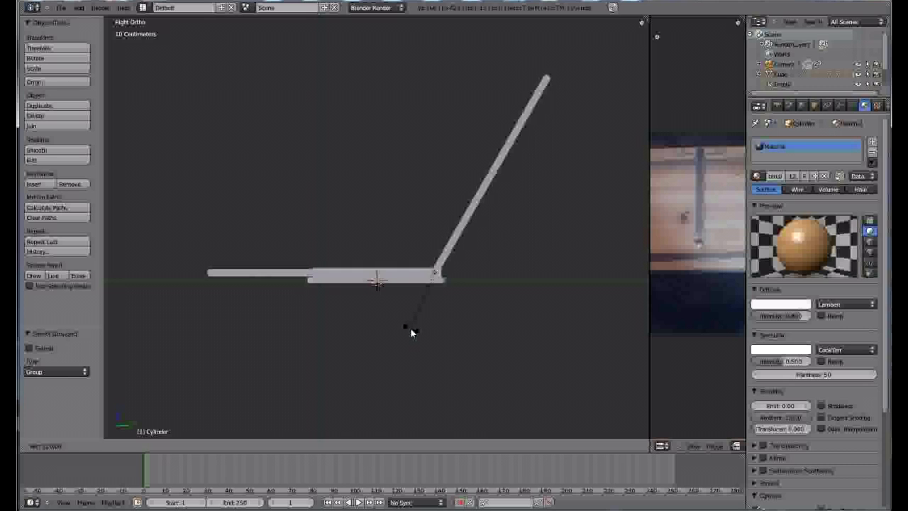
click(410, 327)
middle_drag(417, 225, 413, 285)
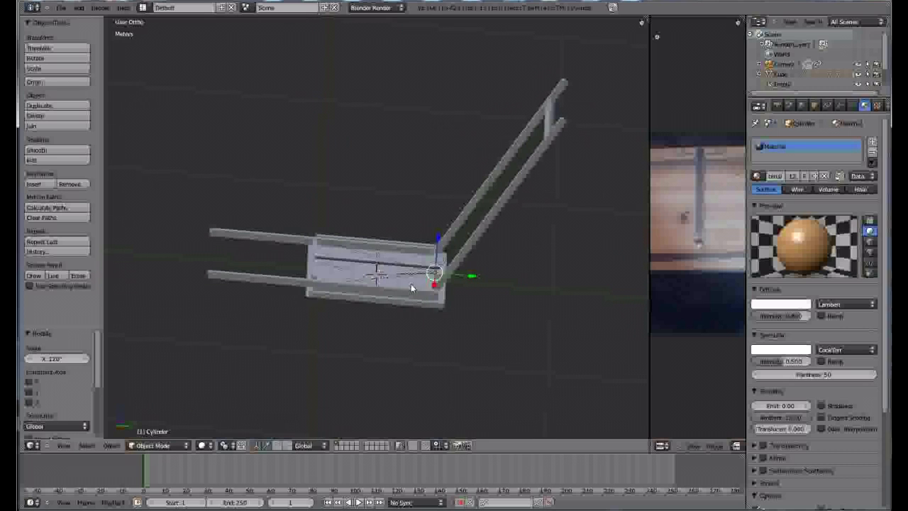
Step: Slide the long hinge cylinder along the Y axis about 49 cm to the tabletop's opposite end, then nudge it about 3 mm
key(KP_3)
key(g)
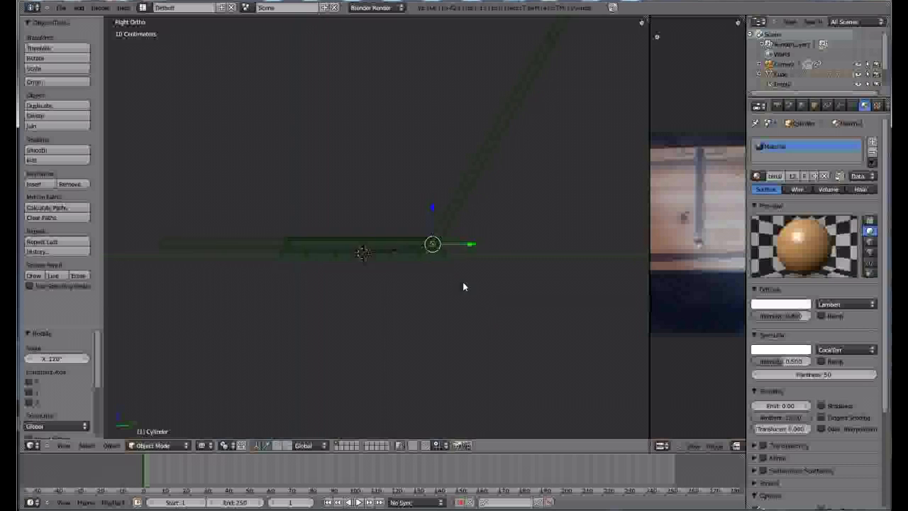
key(y)
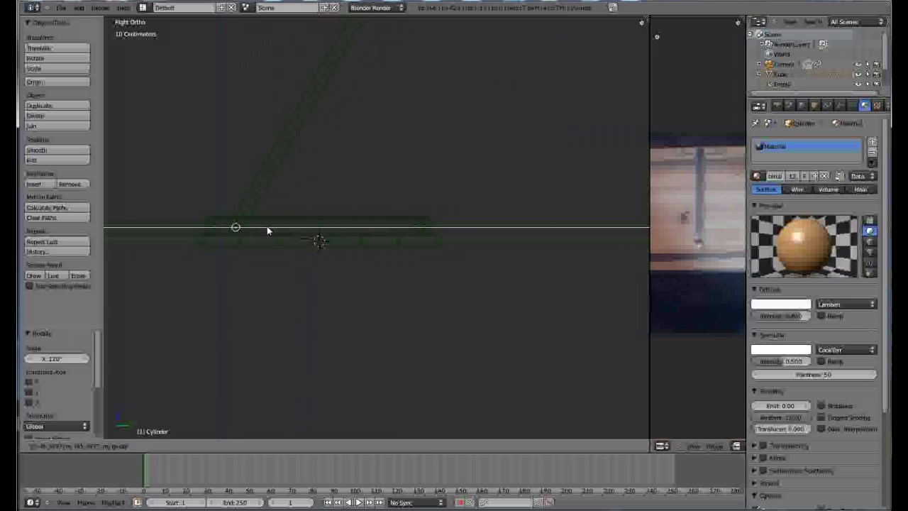
click(257, 227)
scroll(219, 226, up, 3)
scroll(221, 234, up, 3)
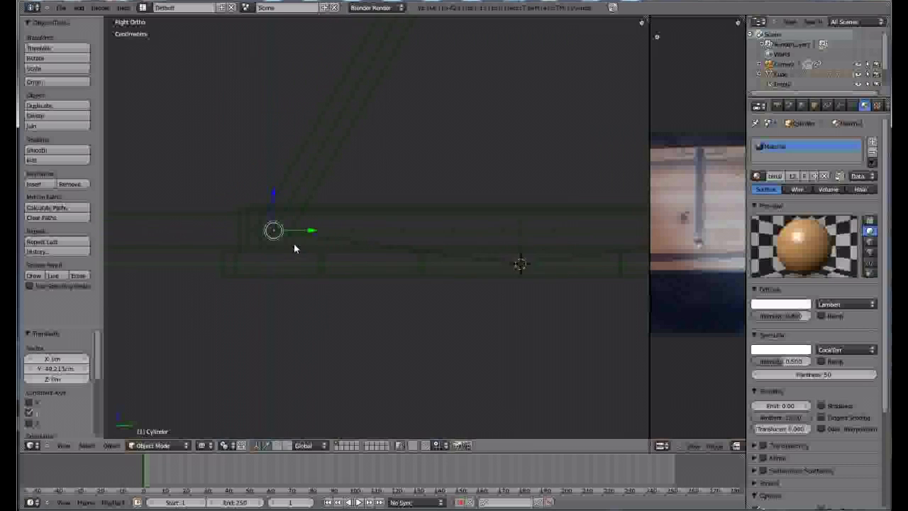
drag(305, 234, 301, 229)
middle_drag(342, 284, 324, 286)
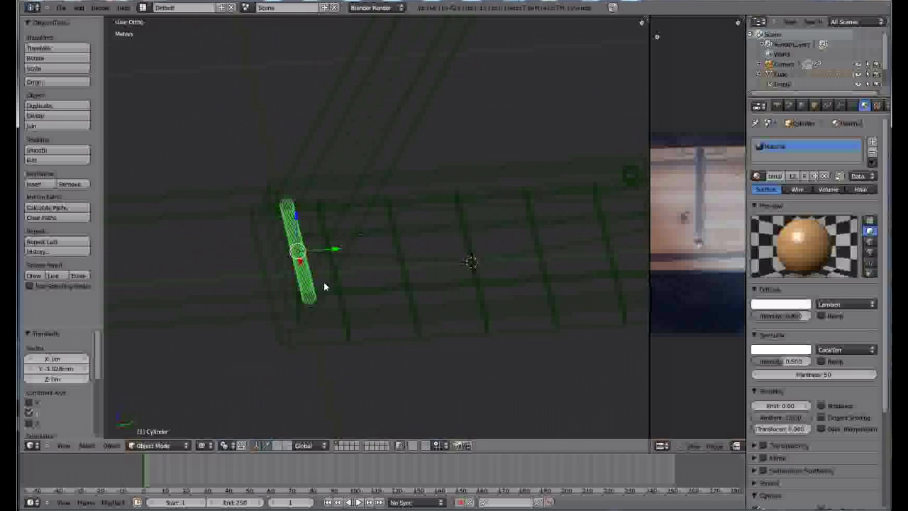
Step: Select the two short hinge cylinders of the other leg pair and rotate them 60° about the X axis to cross the legs
middle_drag(274, 302, 524, 268)
right_click(532, 284)
right_click(536, 285)
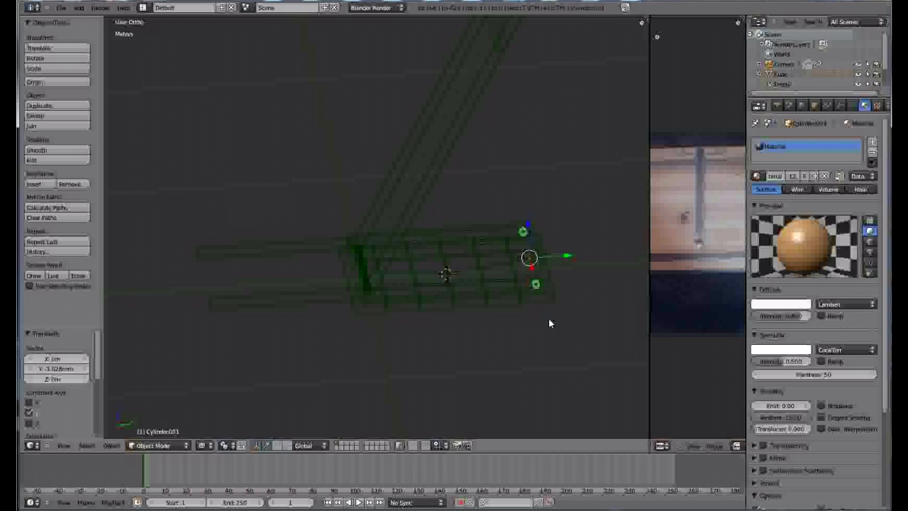
key(KP_3)
scroll(593, 272, up, 3)
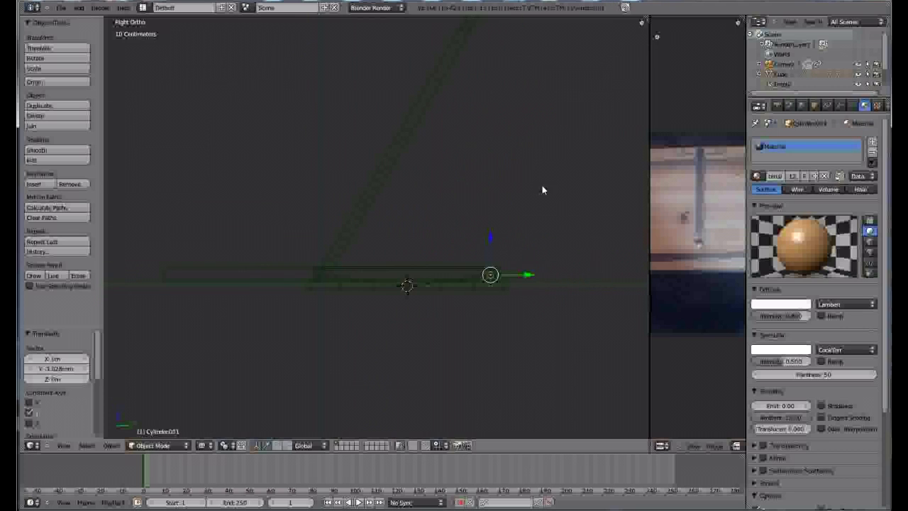
scroll(533, 156, down, 1)
scroll(534, 26, up, 2)
scroll(570, 249, down, 1)
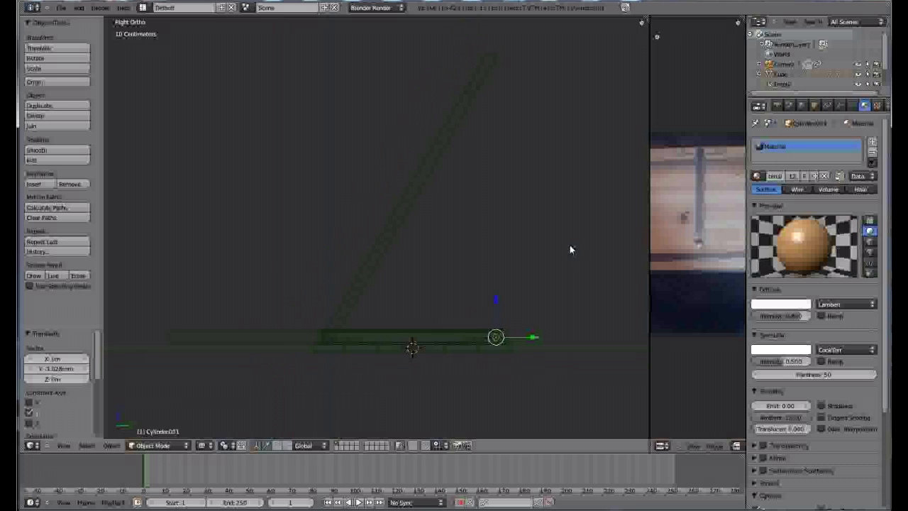
key(r)
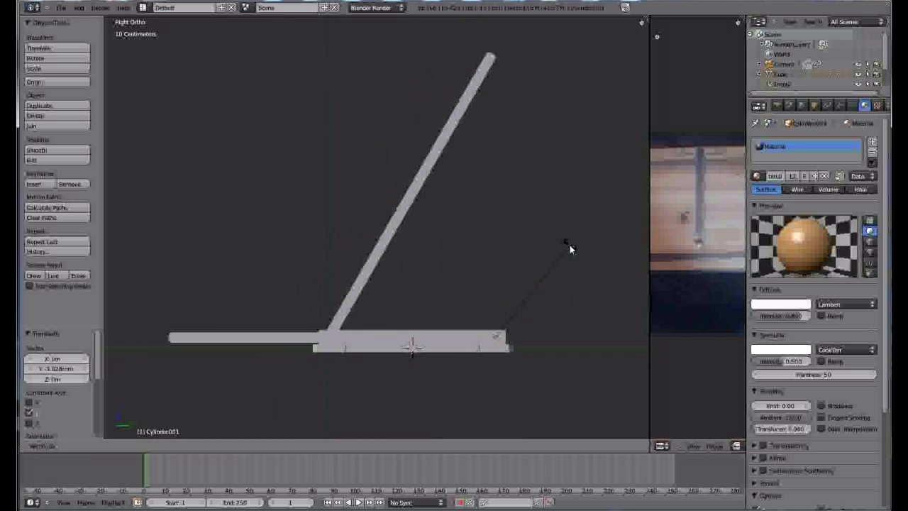
click(553, 347)
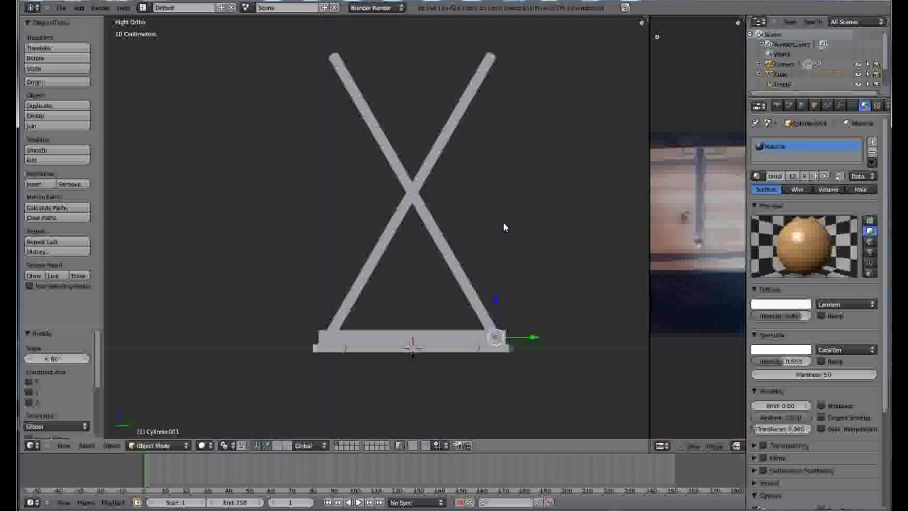
Step: Select the tabletop and rotate it 180° in side view to turn the table upright
middle_drag(490, 209, 408, 353)
right_click(402, 353)
key(KP_3)
scroll(402, 318, down, 3)
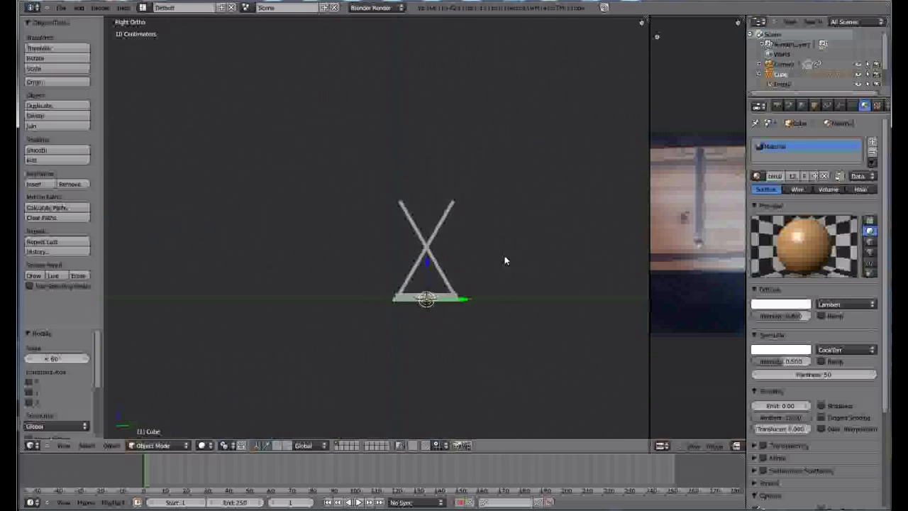
scroll(525, 258, up, 3)
text(r18)
text(0)
key(Return)
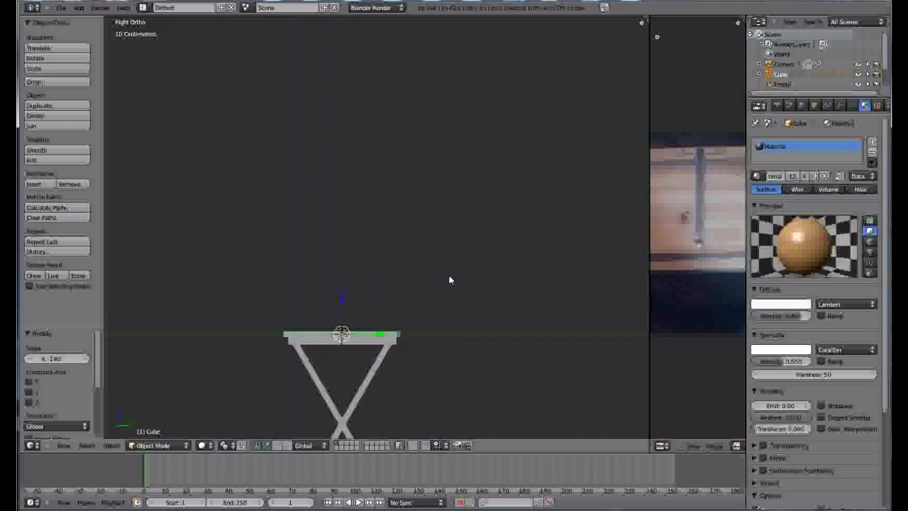
Step: Raise the tabletop along the Z axis until the leg ends rest on the ground line
scroll(448, 274, down, 2)
key(g)
key(z)
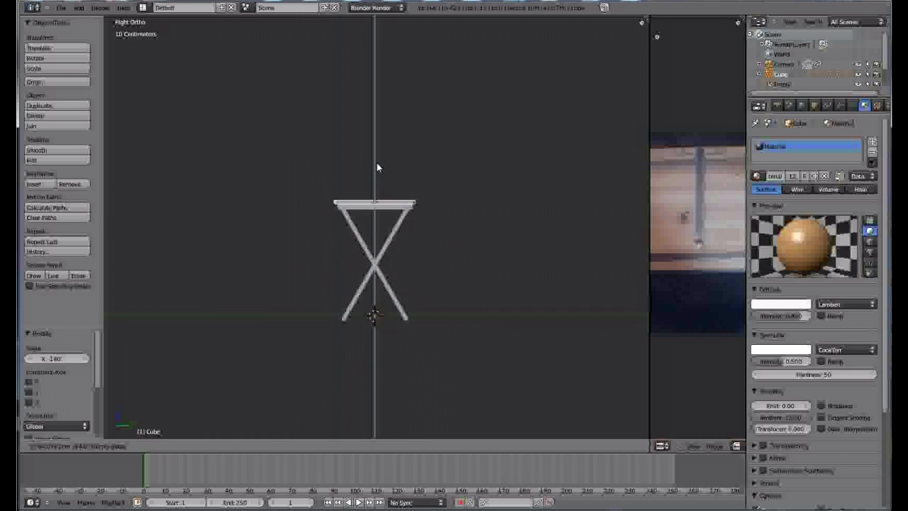
click(378, 158)
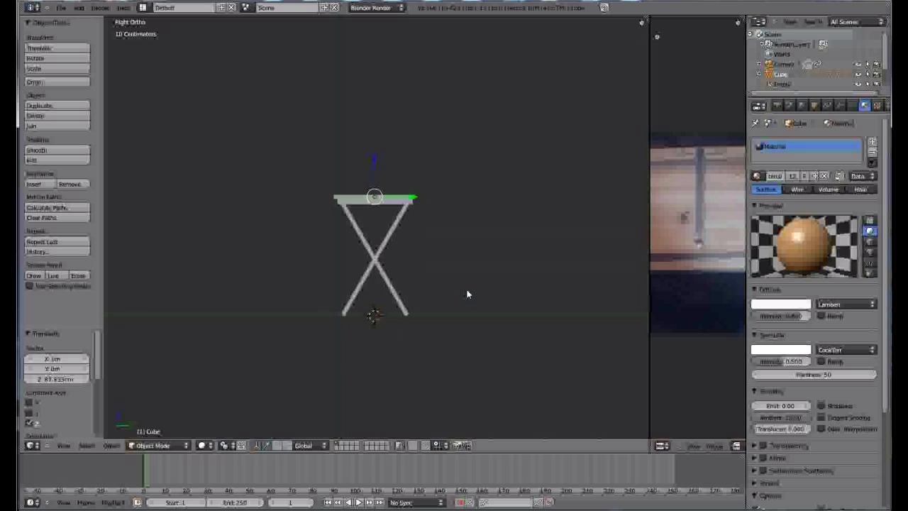
Step: In the camera view, lower the tabletop along the Z axis about 34 cm to frame the table and render the image
key(KP_0)
scroll(439, 239, down, 4)
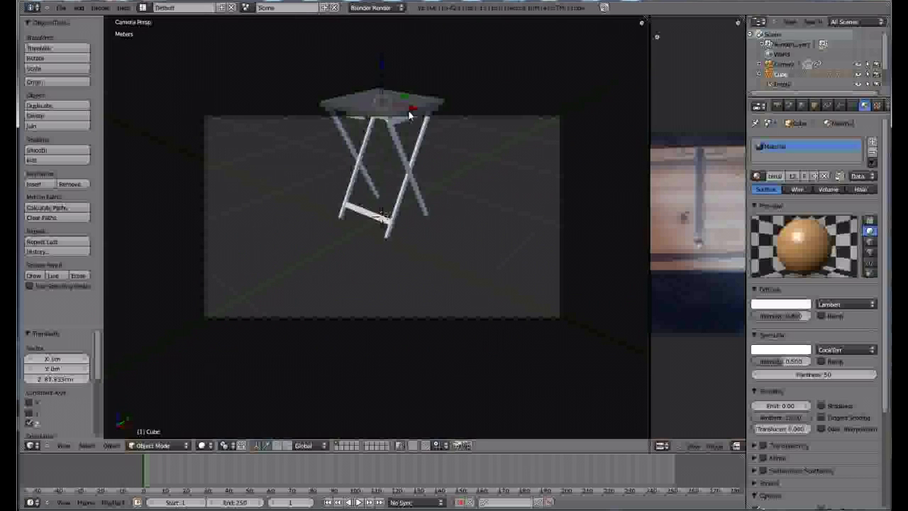
drag(383, 65, 383, 110)
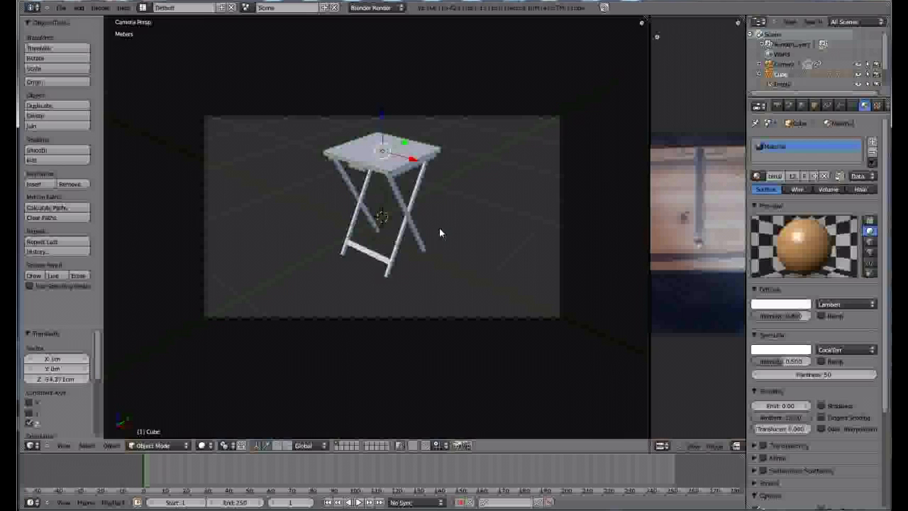
key(F12)
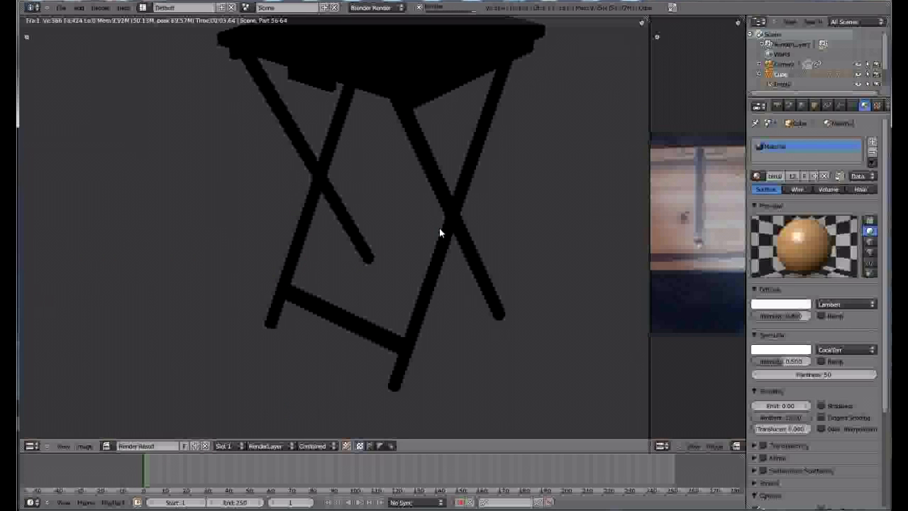
Step: Enable the layer containing the lights alongside the table's layer, render the camera view again and inspect the lit table up close
key(Escape)
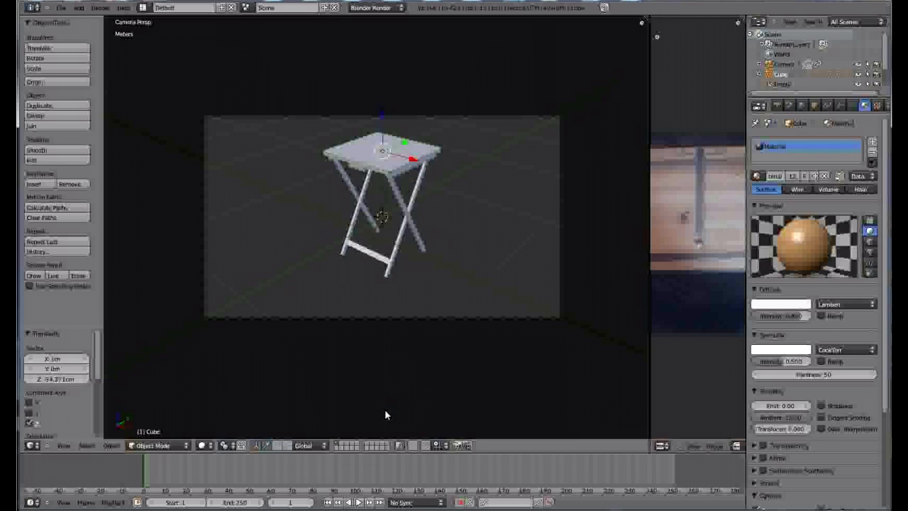
shift+click(386, 447)
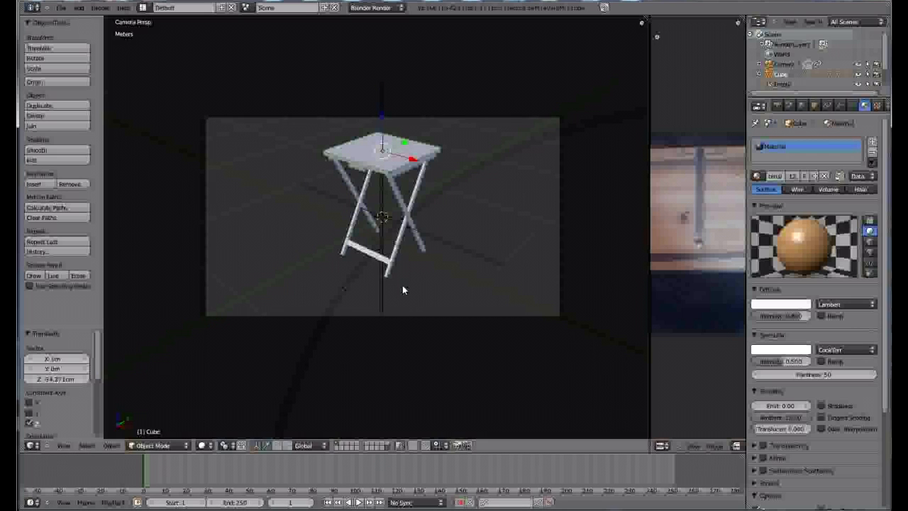
key(F12)
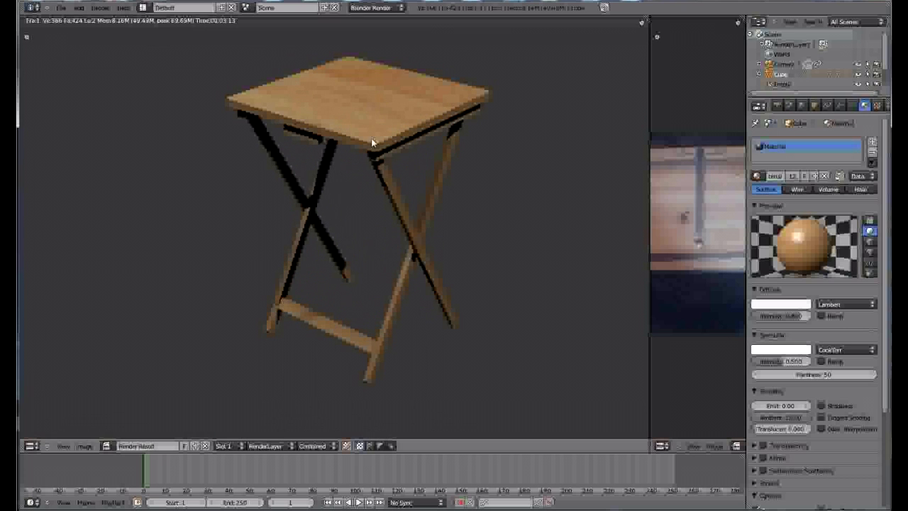
scroll(373, 142, up, 1)
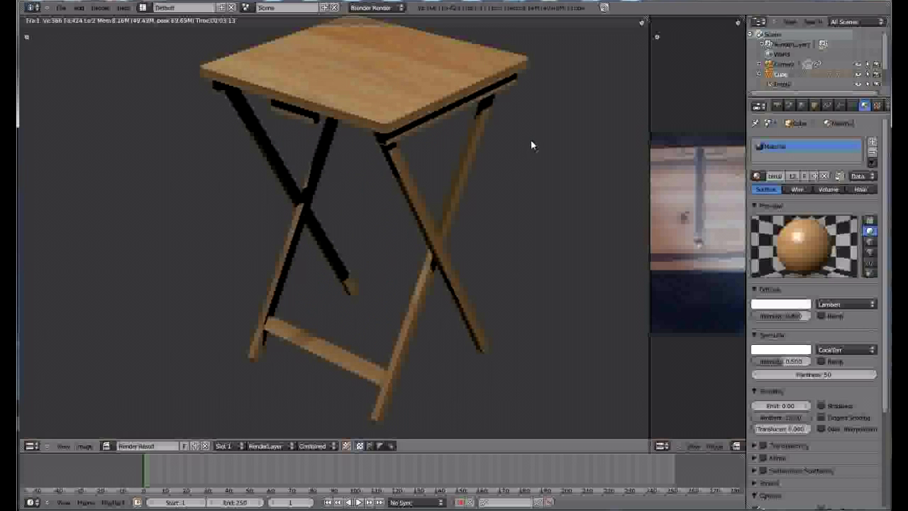
middle_drag(381, 167, 373, 182)
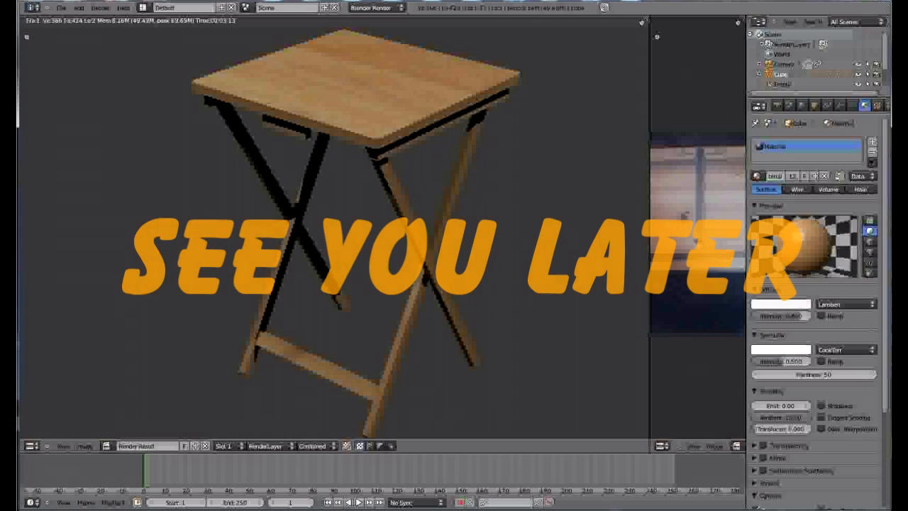
key(Escape)
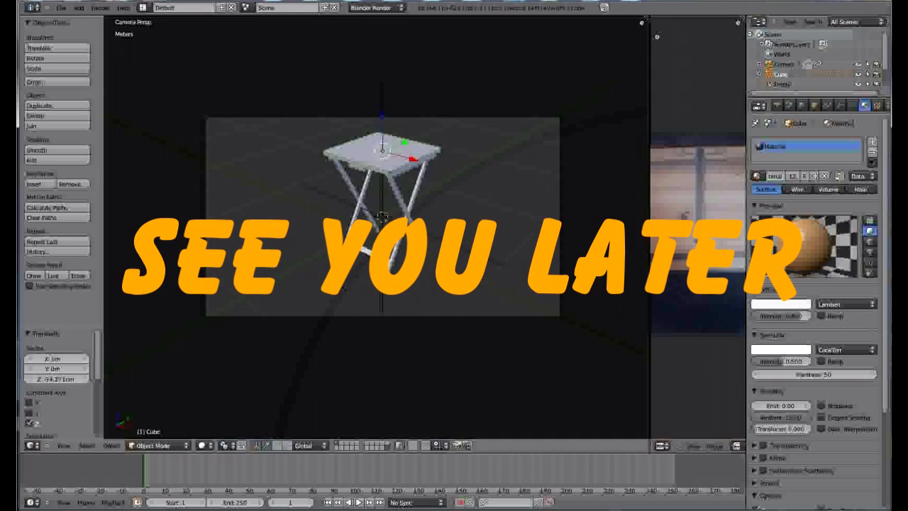